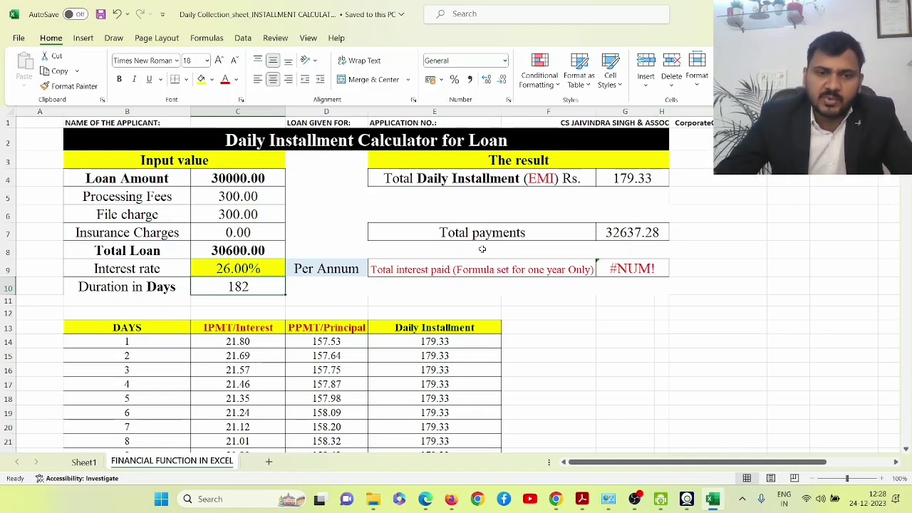
Step: Return to the loan calculator spreadsheet and zoom the sheet to 115%
key(alt+Tab)
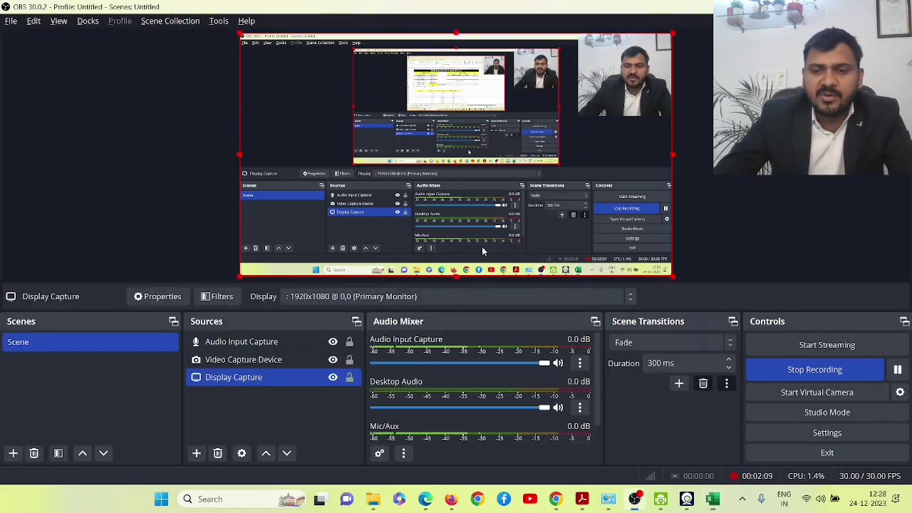
key(alt+Tab)
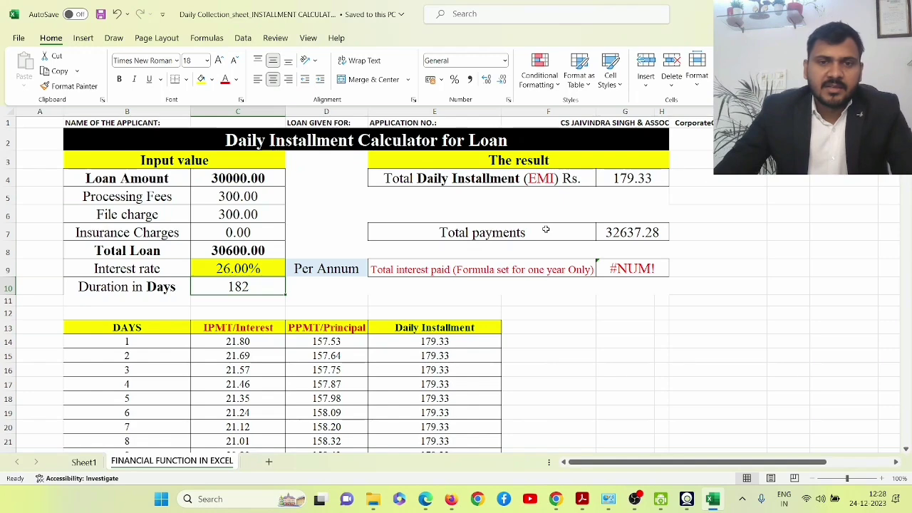
scroll(545, 228, up, 1)
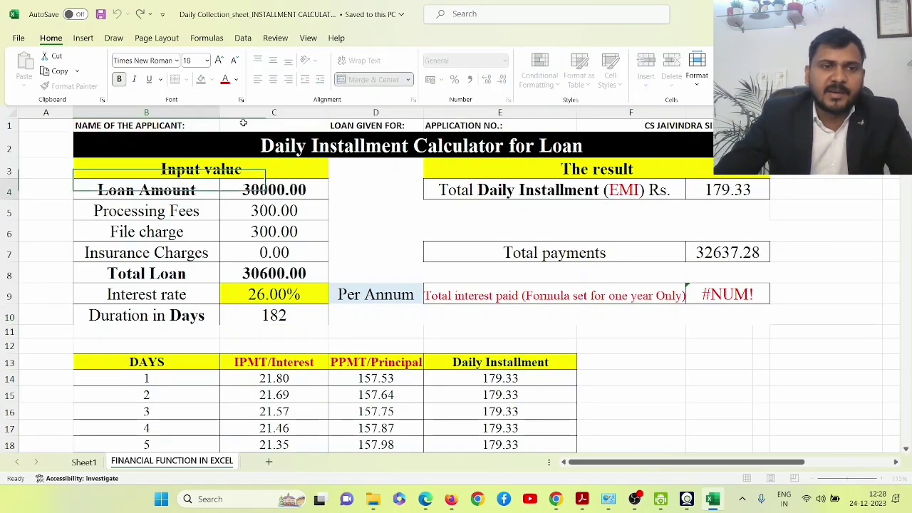
Step: Look over the Interest heading and header cell E1, leaving E1 unchanged
key(Right)
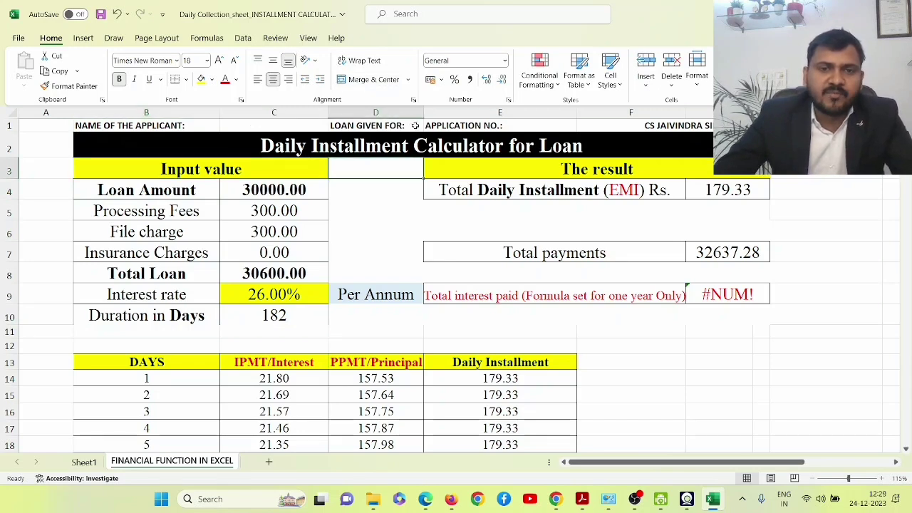
key(Left)
key(Down)
key(Down)
key(Down)
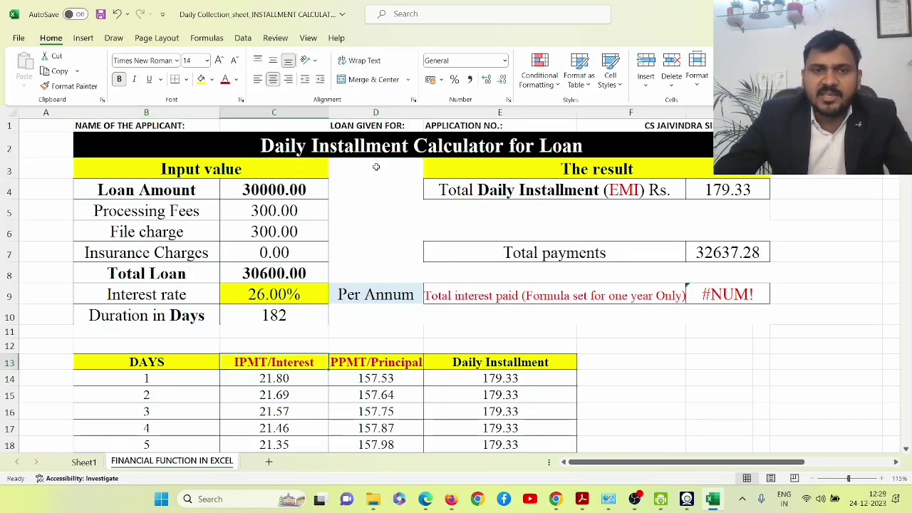
key(Up)
key(Up)
key(Up)
key(Right)
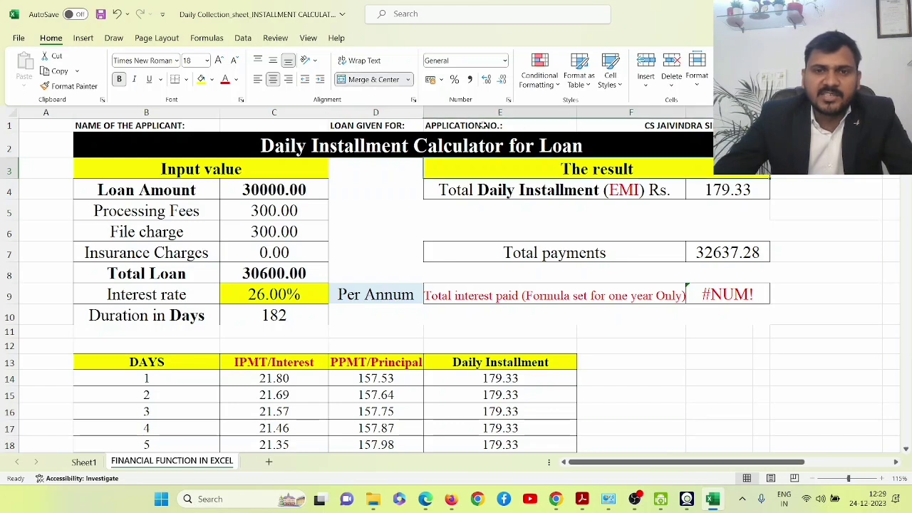
double_click(535, 130)
key(Escape)
key(Down)
key(Down)
key(Down)
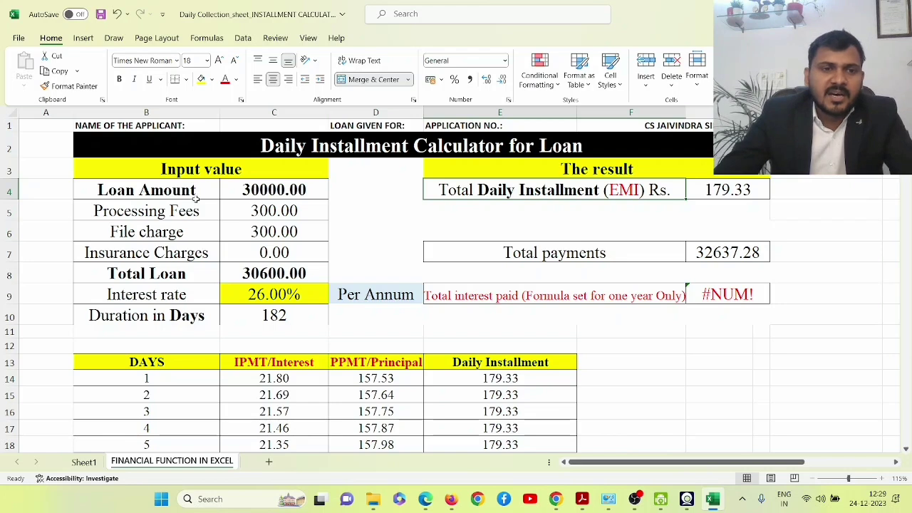
drag(153, 211, 153, 325)
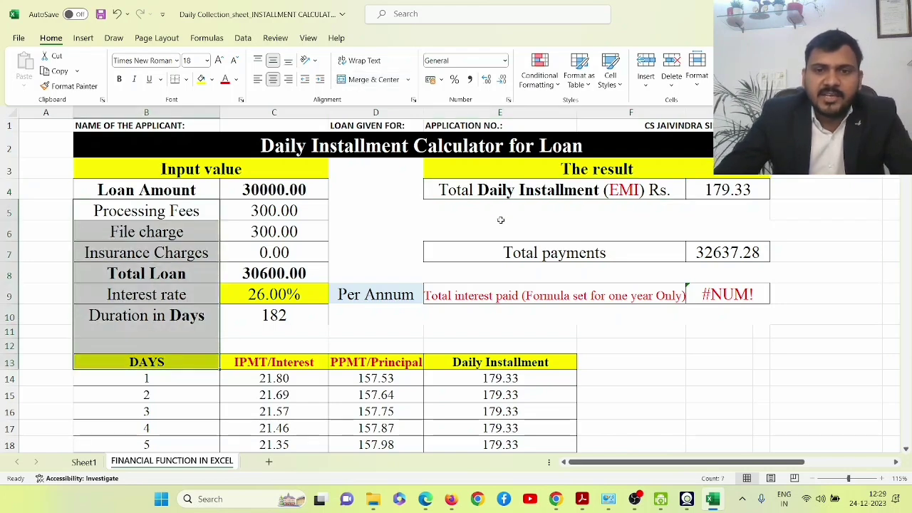
drag(499, 212, 562, 296)
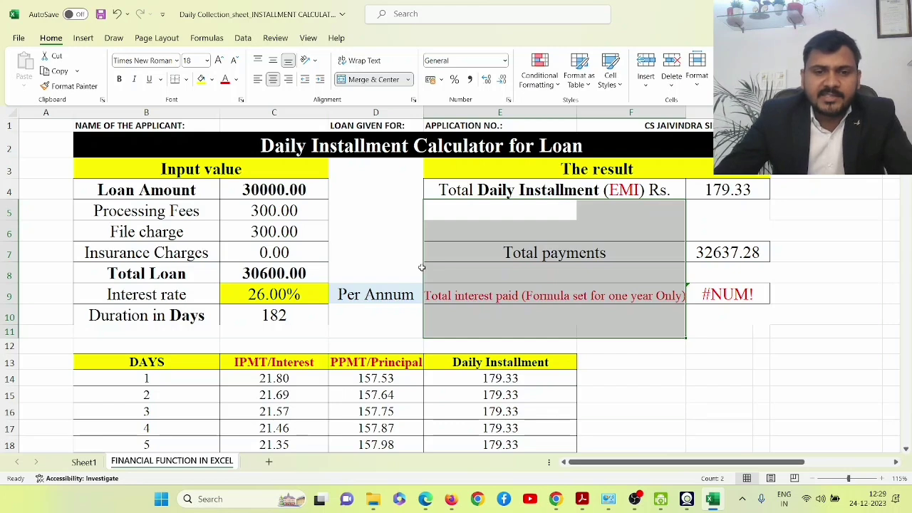
click(376, 395)
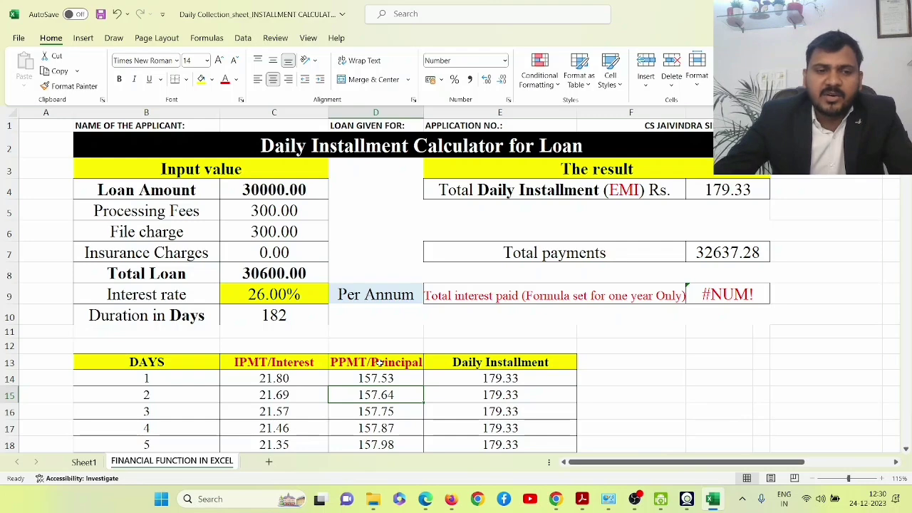
double_click(219, 112)
scroll(218, 112, down, 1)
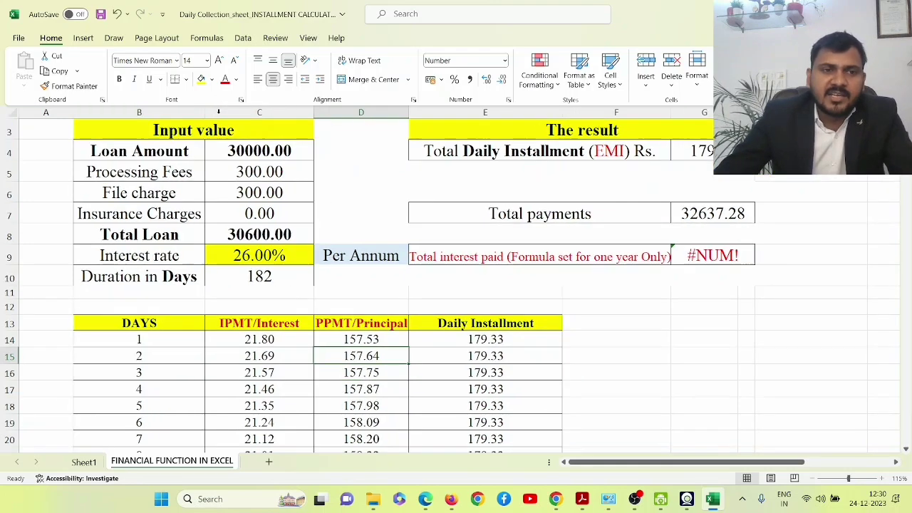
key(ctrl+z)
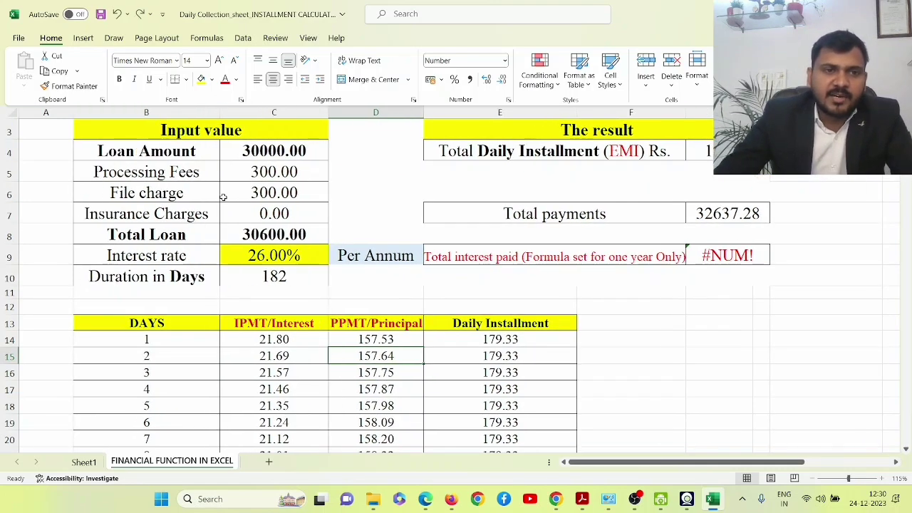
scroll(225, 189, up, 1)
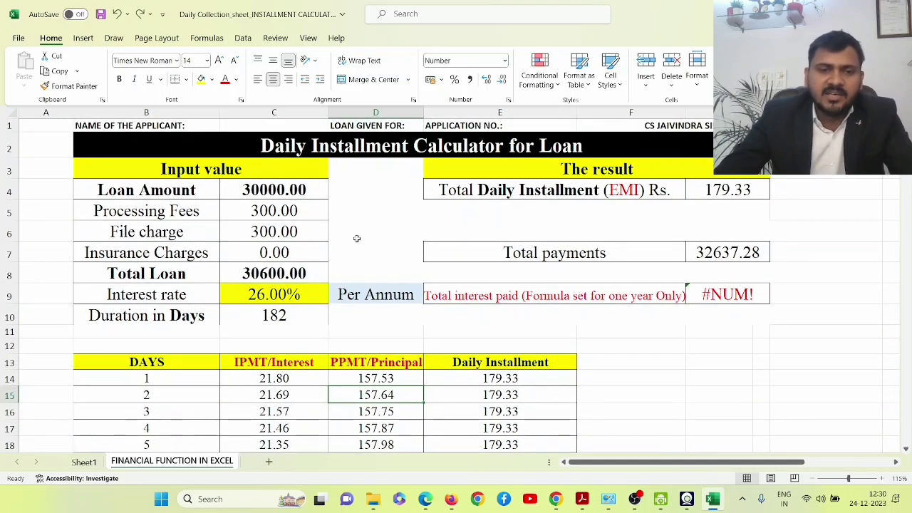
click(376, 315)
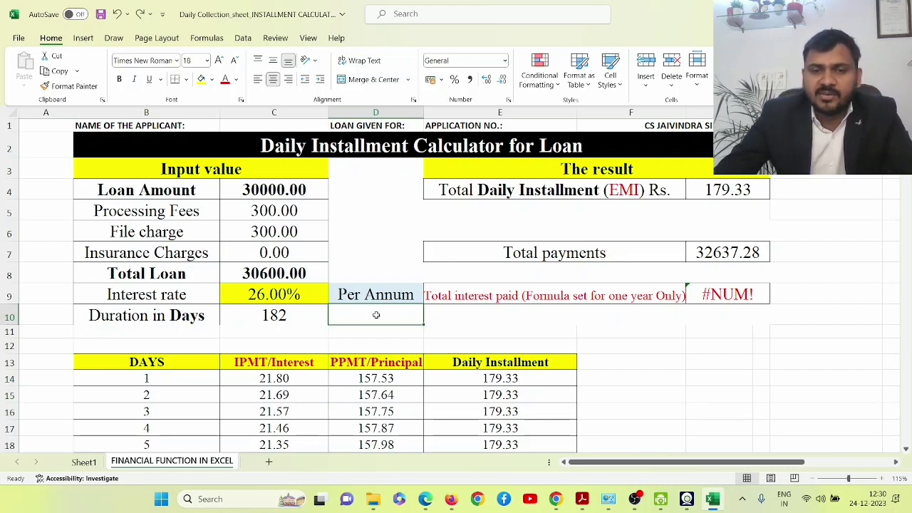
scroll(404, 318, down, 1)
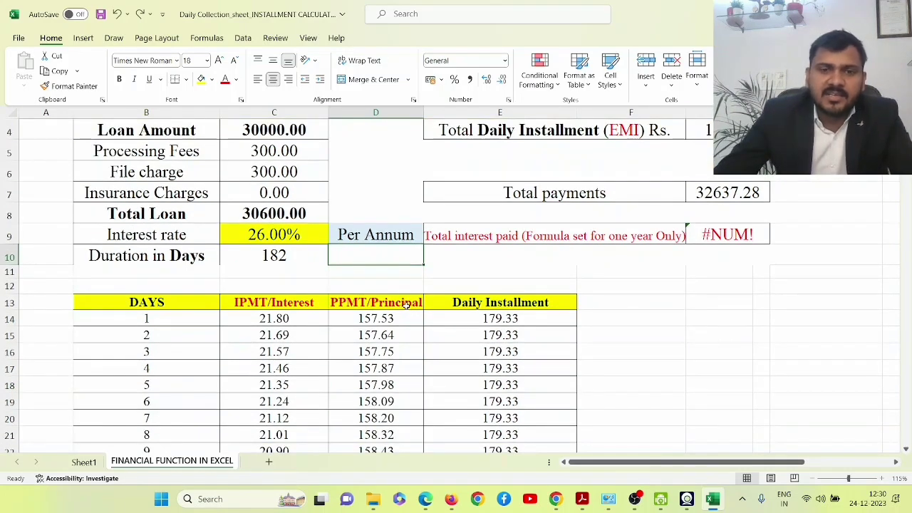
scroll(371, 292, up, 1)
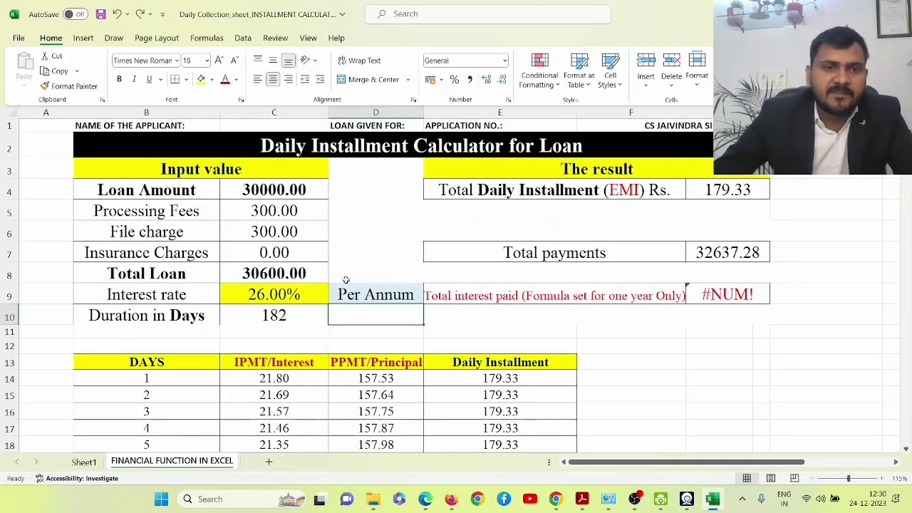
click(184, 189)
key(Down)
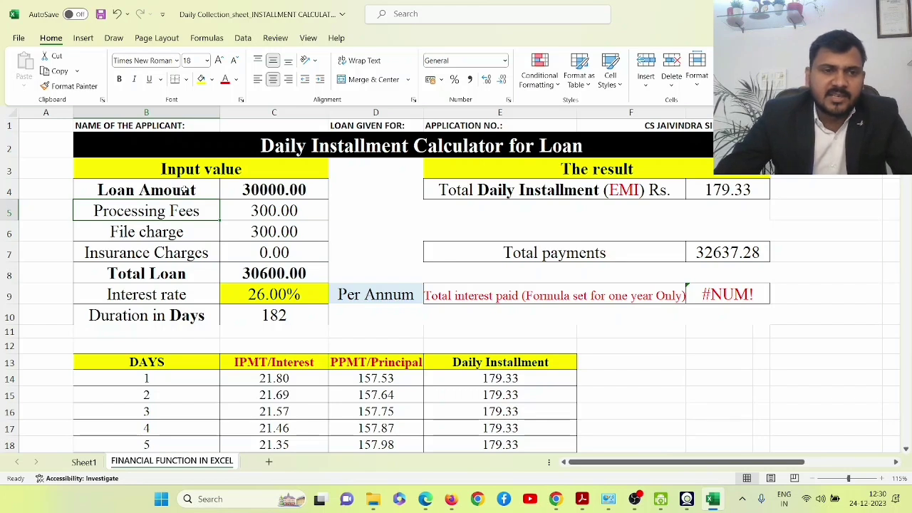
key(Down)
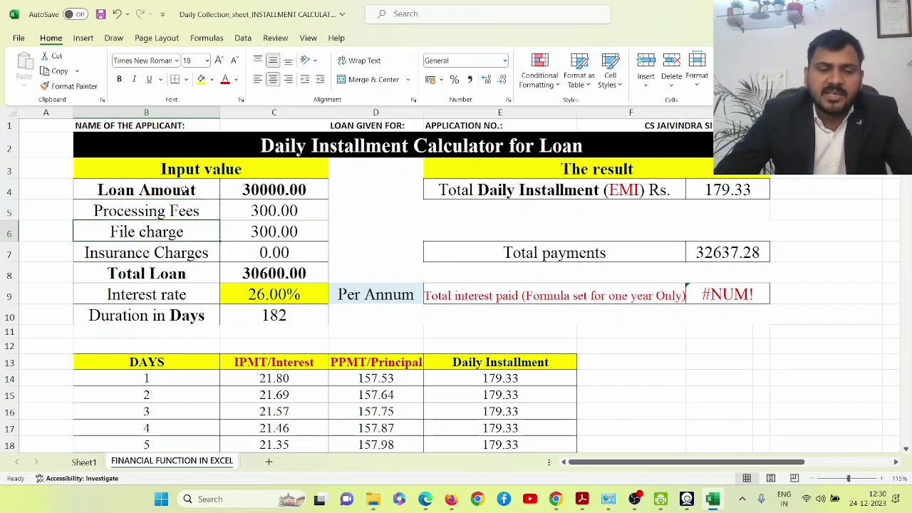
key(Down)
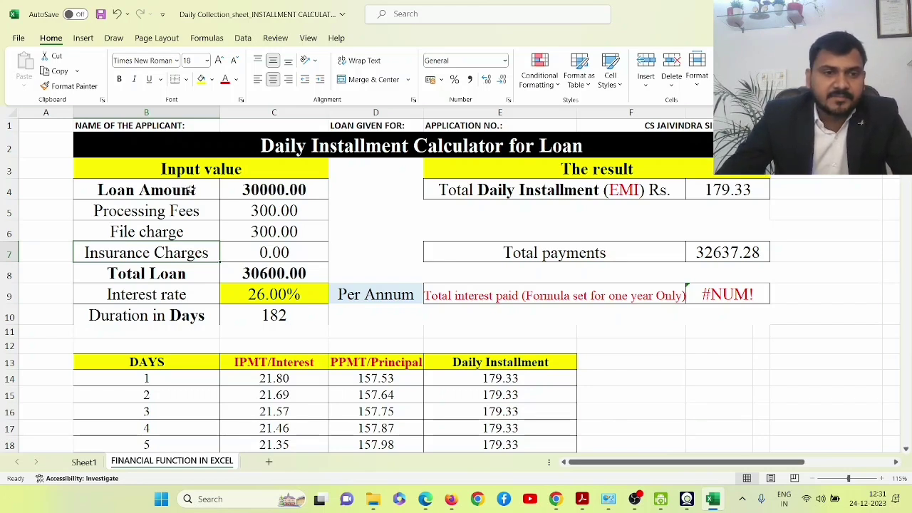
key(Down)
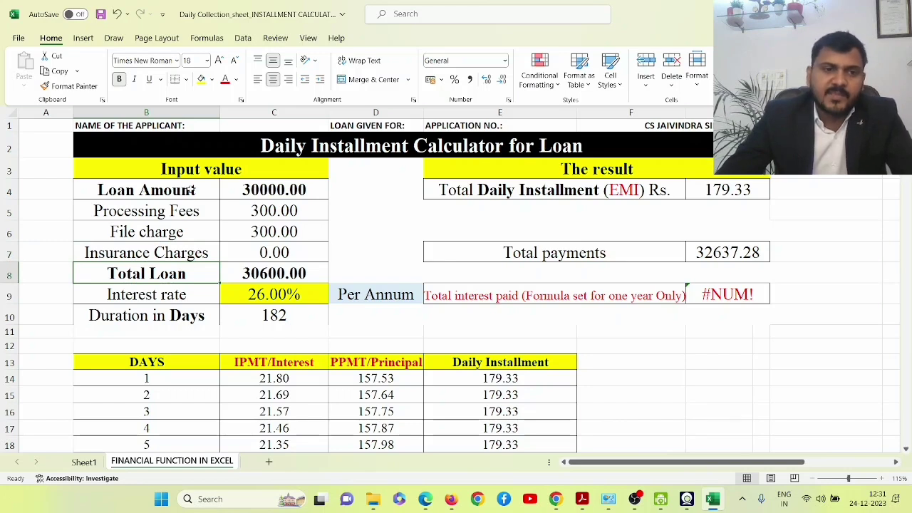
key(Down)
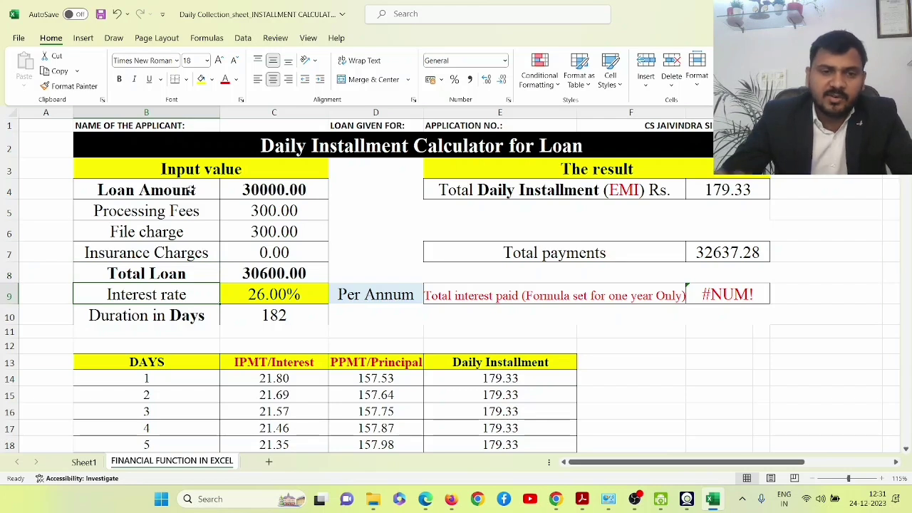
key(Down)
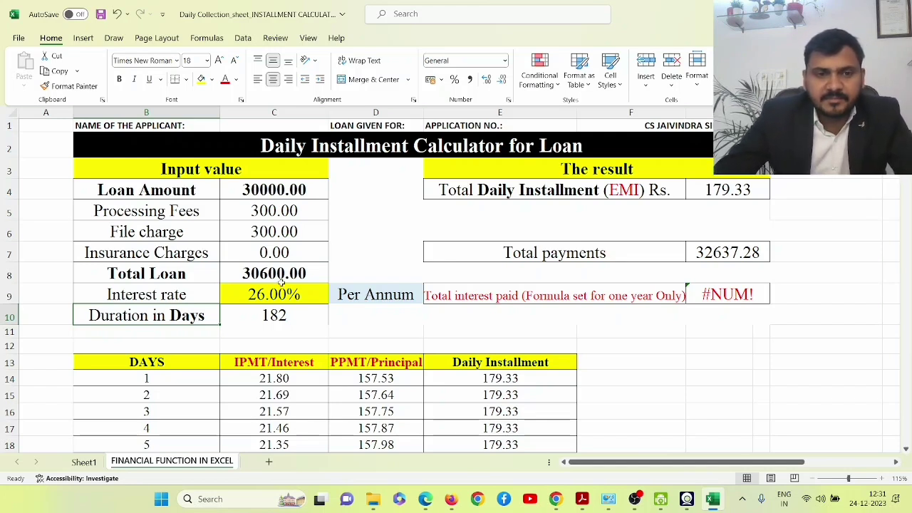
click(279, 317)
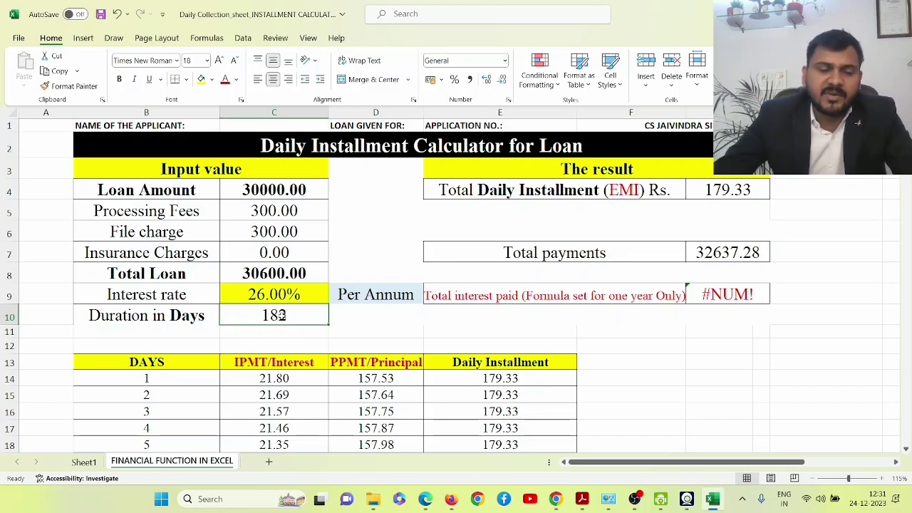
Step: Narrow column B slightly and reselect the 182-day duration value
drag(283, 319, 286, 340)
click(266, 315)
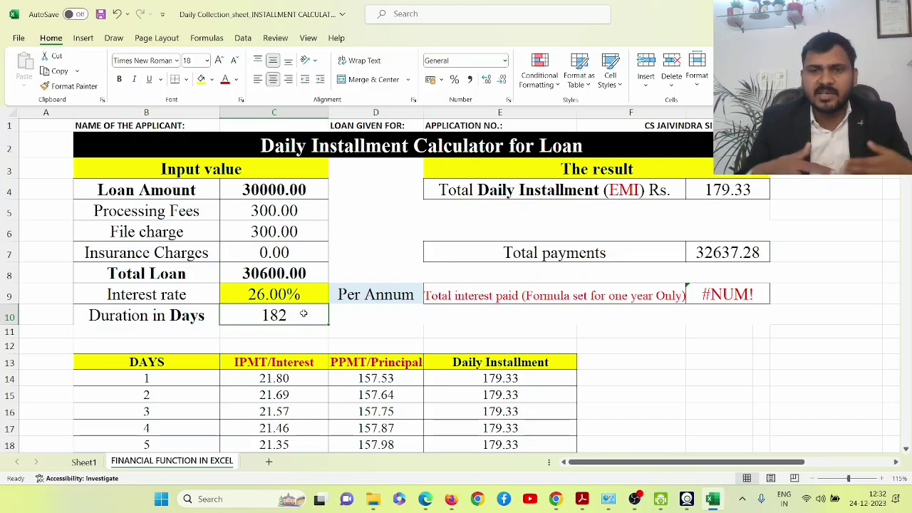
drag(220, 112, 204, 113)
click(259, 113)
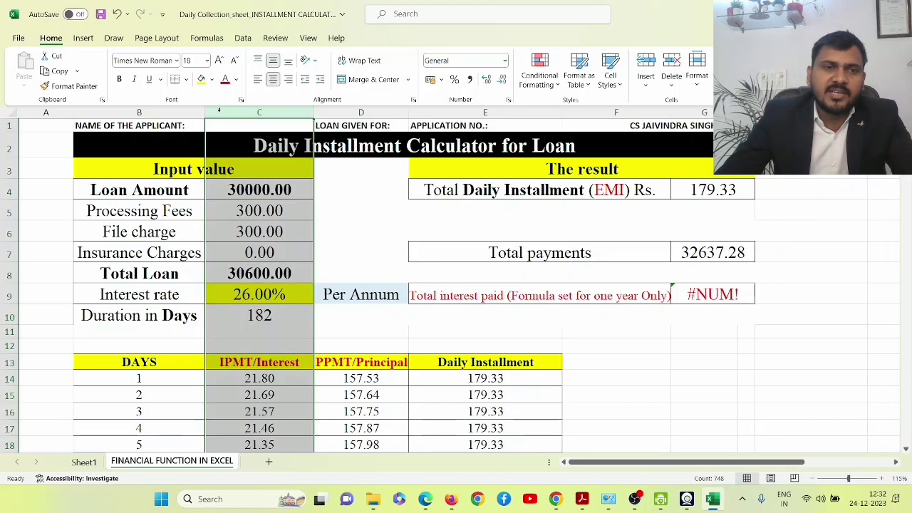
drag(670, 118, 645, 118)
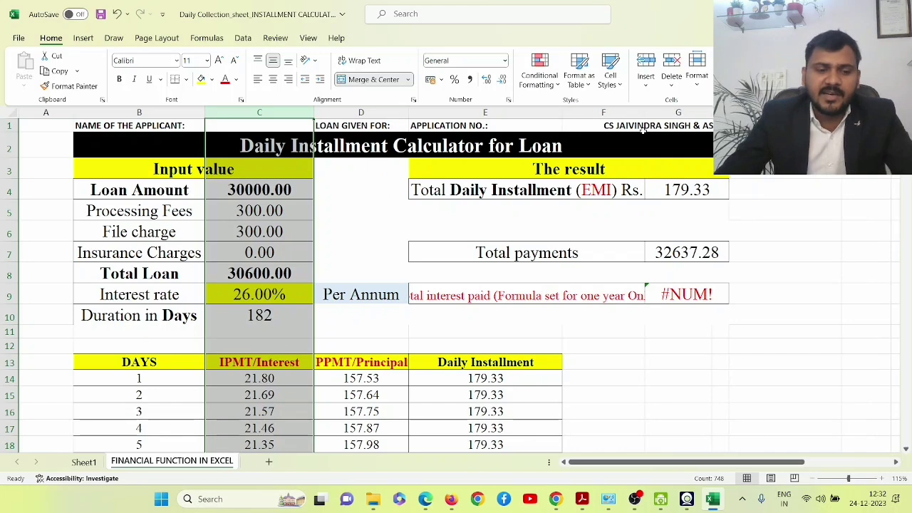
click(361, 189)
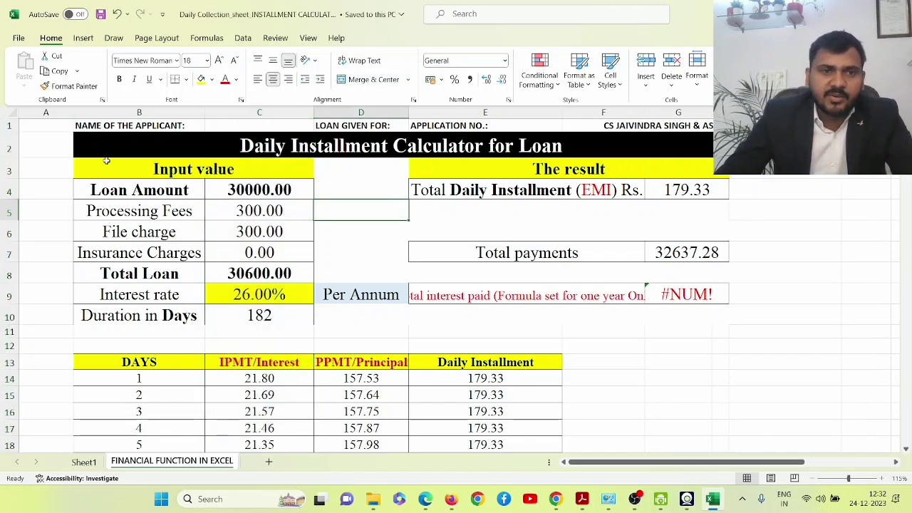
click(22, 170)
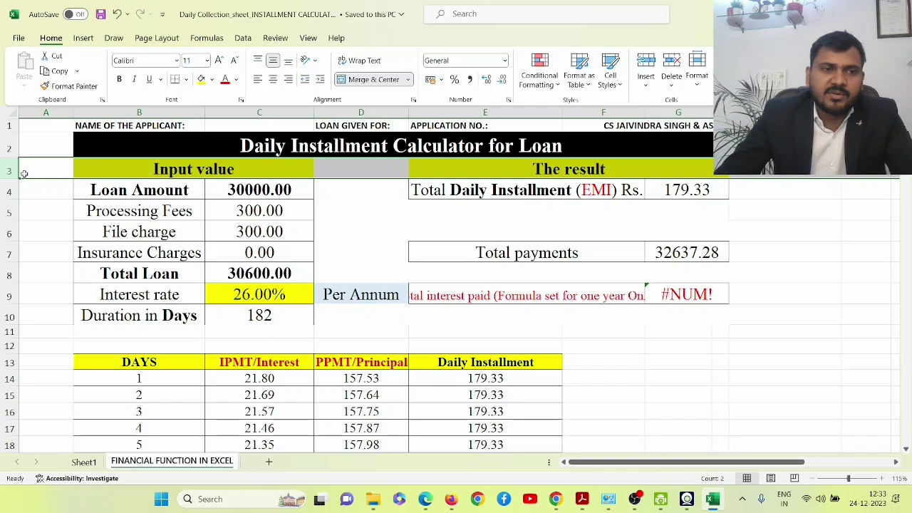
click(10, 191)
click(9, 211)
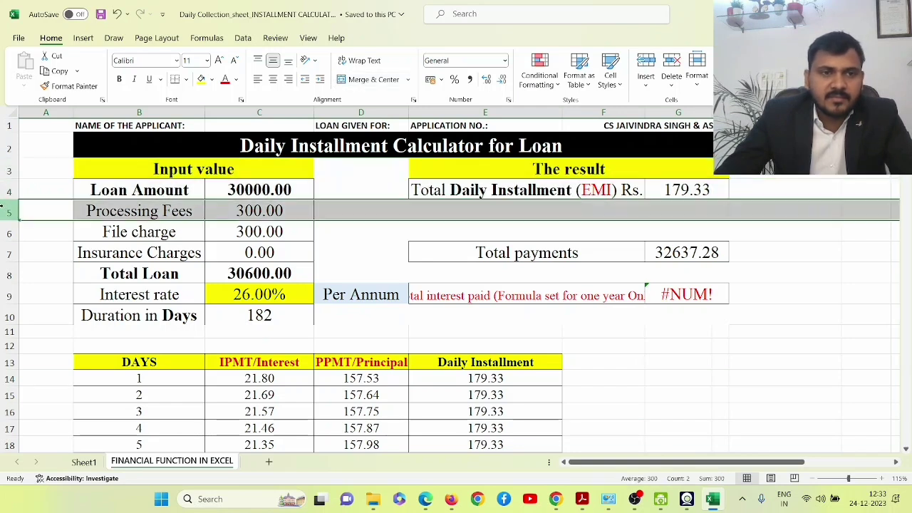
click(162, 191)
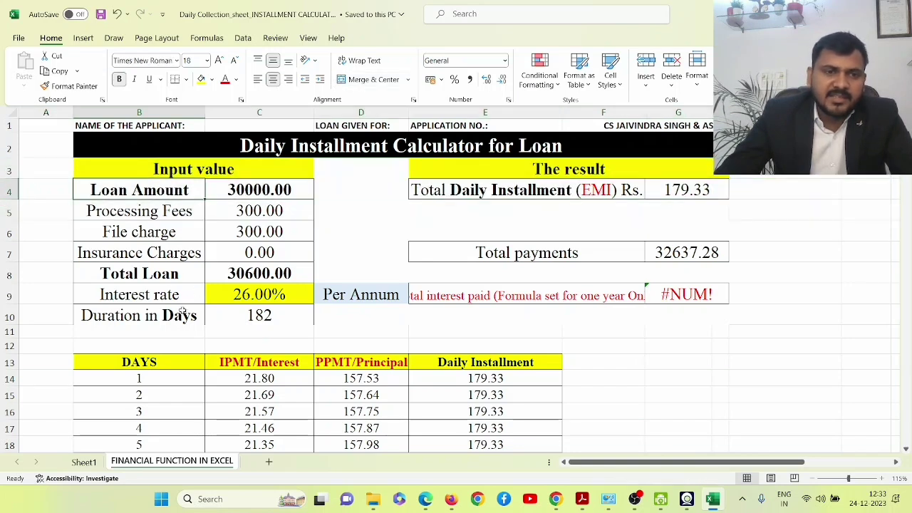
click(168, 316)
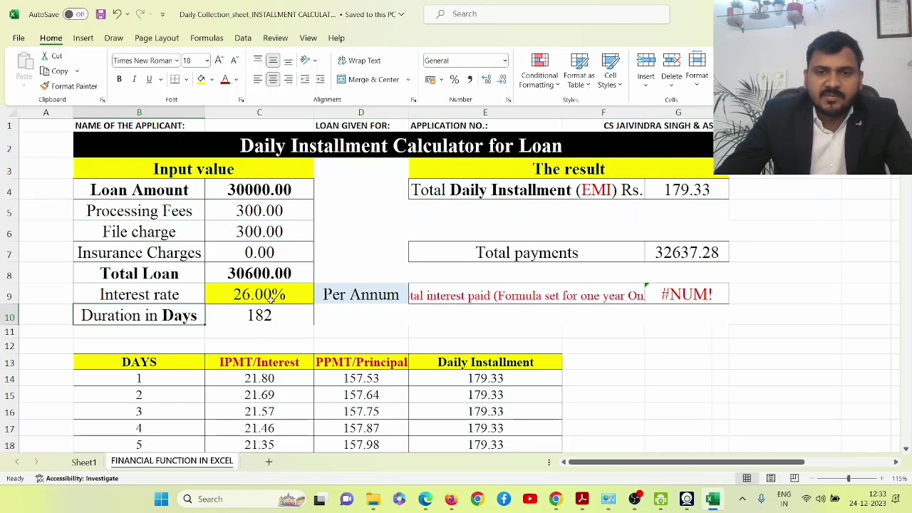
click(528, 184)
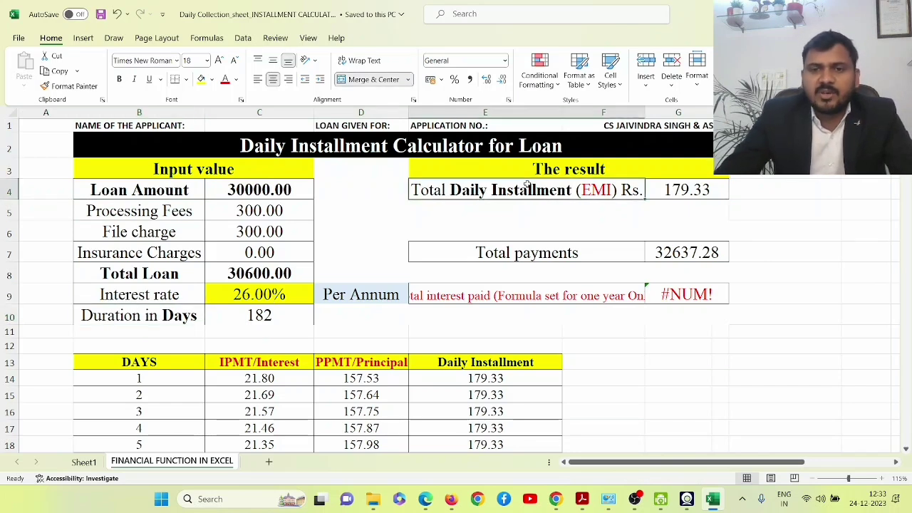
double_click(630, 190)
key(Return)
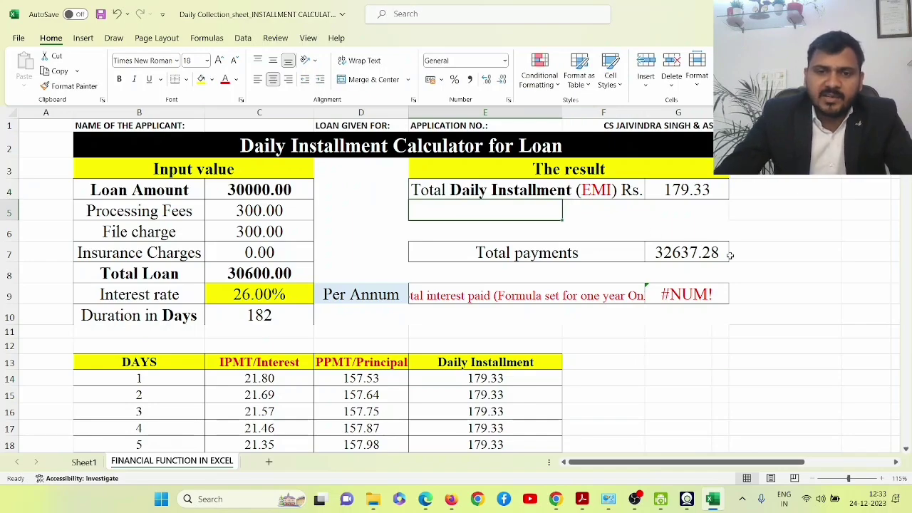
scroll(820, 289, down, 5)
Step: Shrink the total-interest label in E9 by one font size
scroll(809, 275, up, 5)
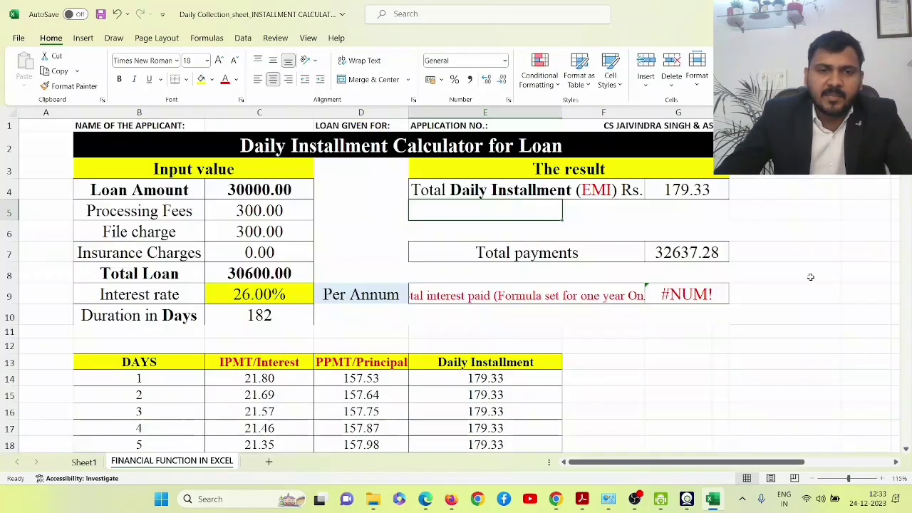
scroll(426, 301, down, 1)
scroll(426, 301, down, 1)
click(443, 242)
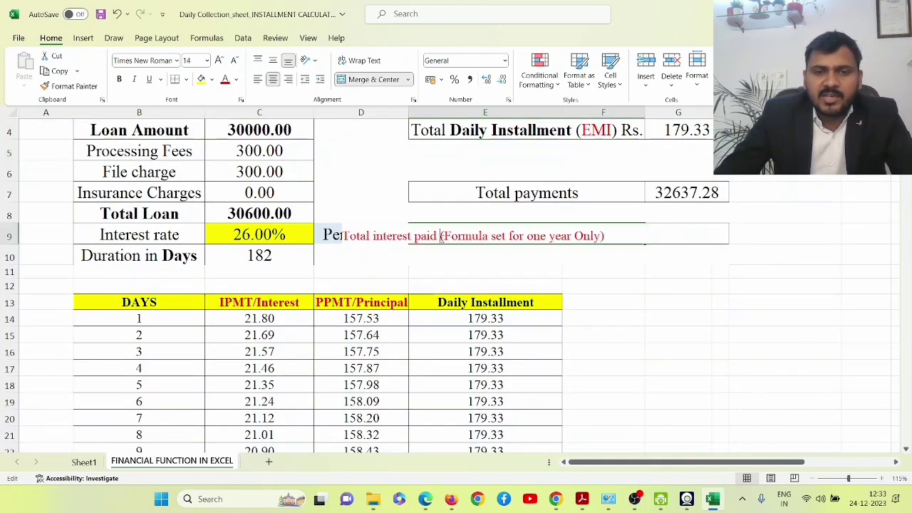
click(510, 269)
click(592, 237)
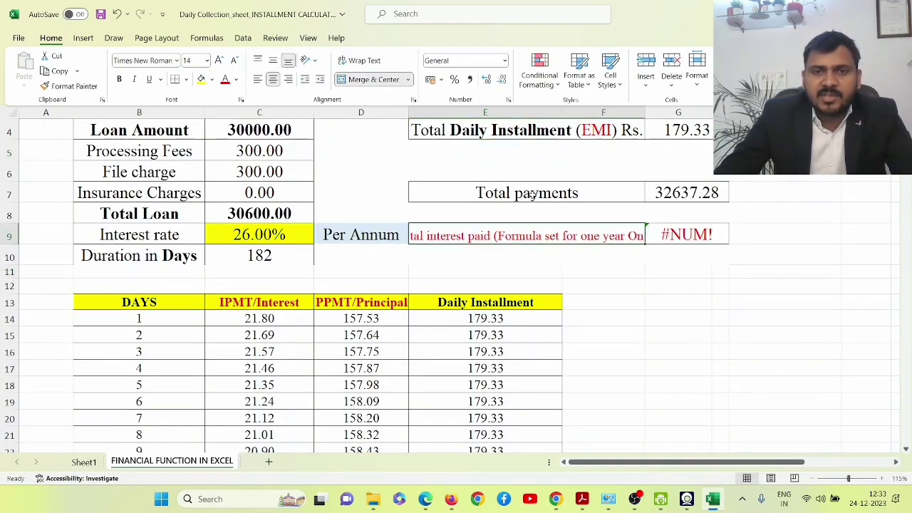
click(237, 63)
click(690, 258)
Step: Set Duration in Days to 365 (after first trying 135) and save the workbook
click(260, 255)
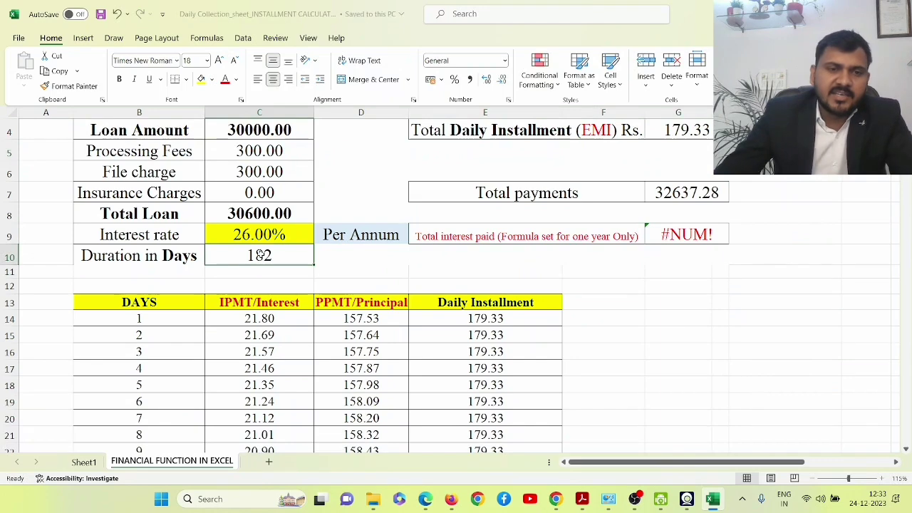
text(135)
key(Return)
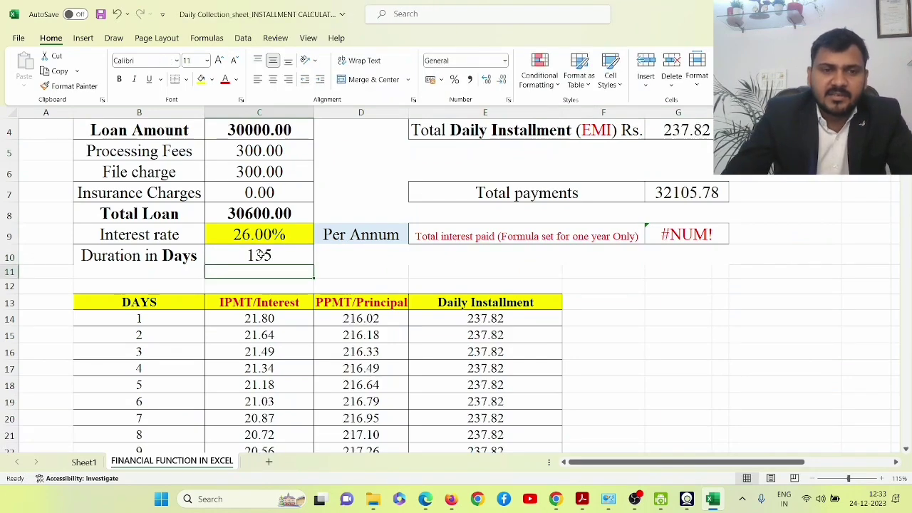
click(260, 255)
text(36)
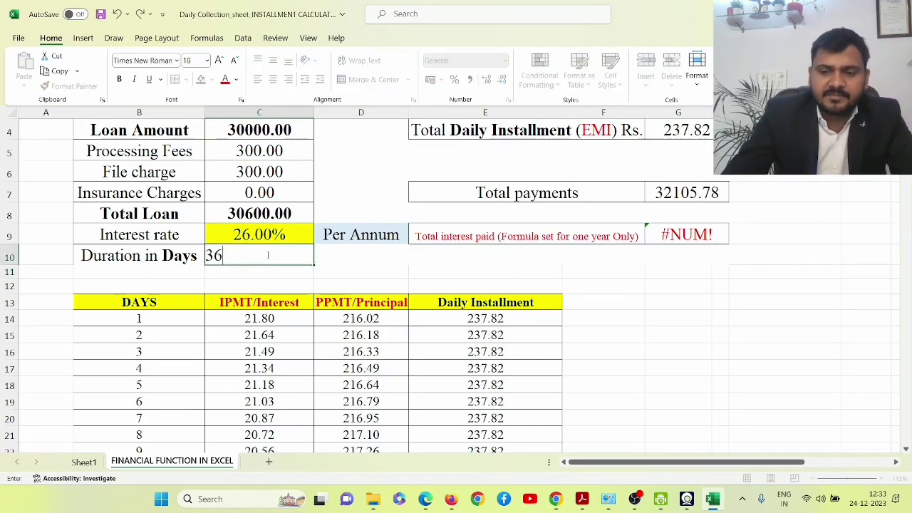
text(5)
key(Return)
key(ctrl+s)
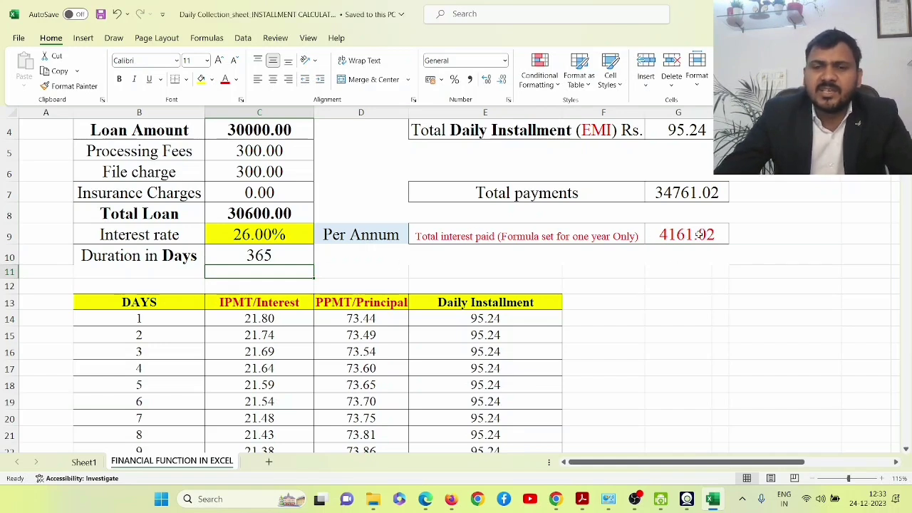
key(Up)
key(Up)
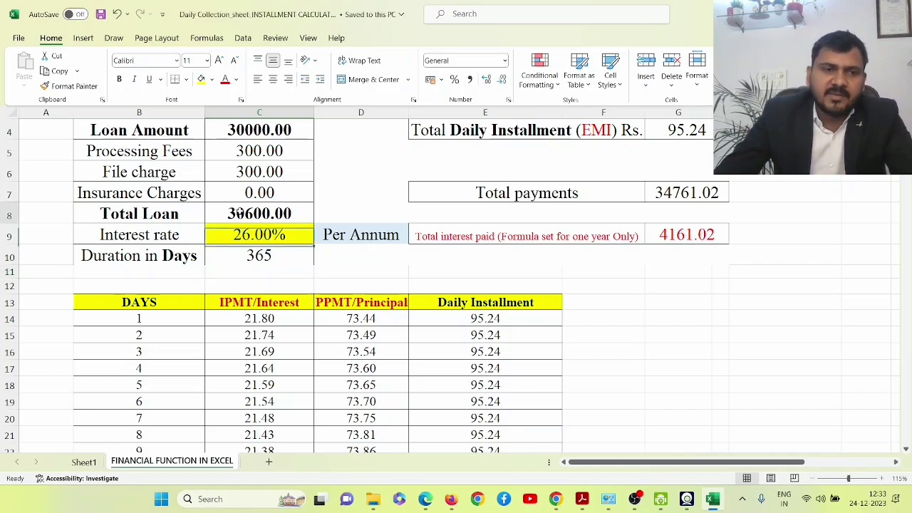
click(240, 211)
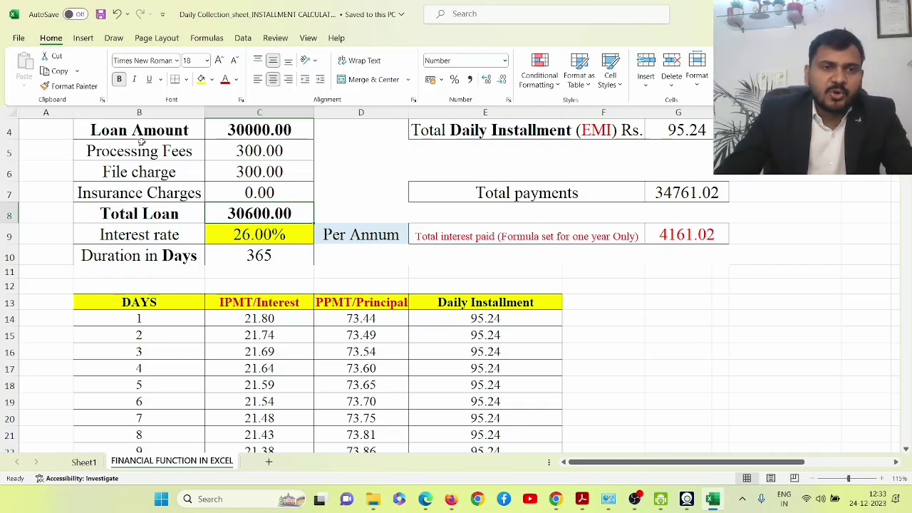
click(182, 157)
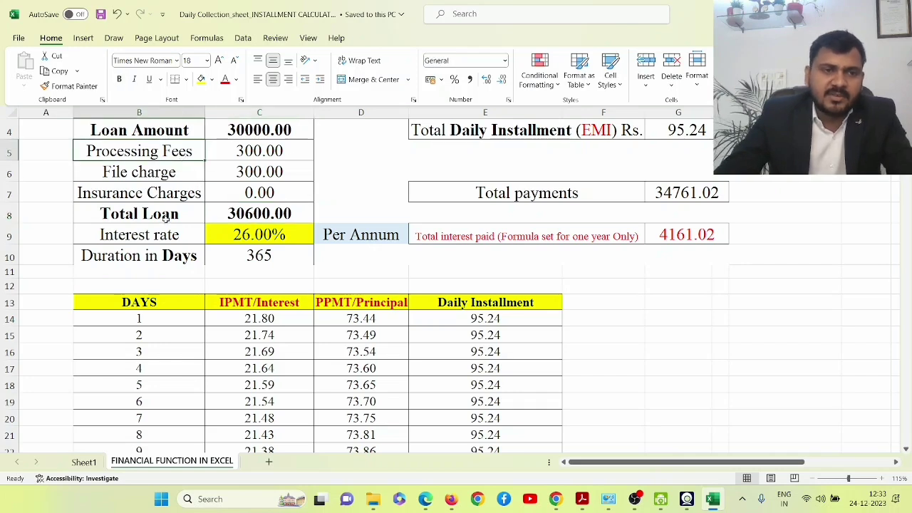
click(226, 214)
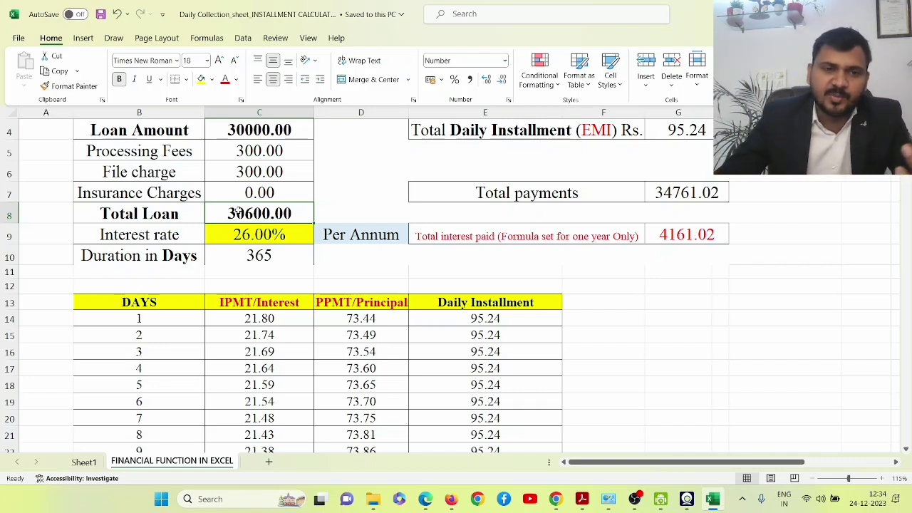
click(253, 153)
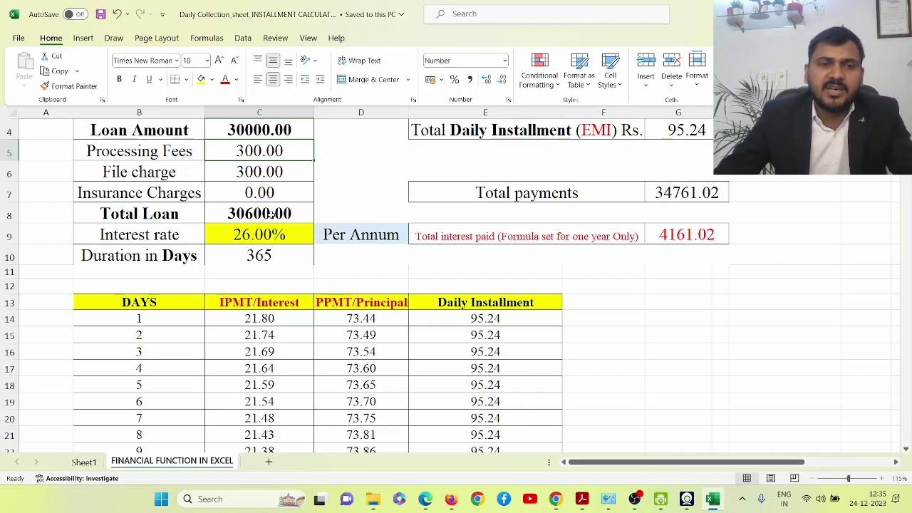
click(261, 129)
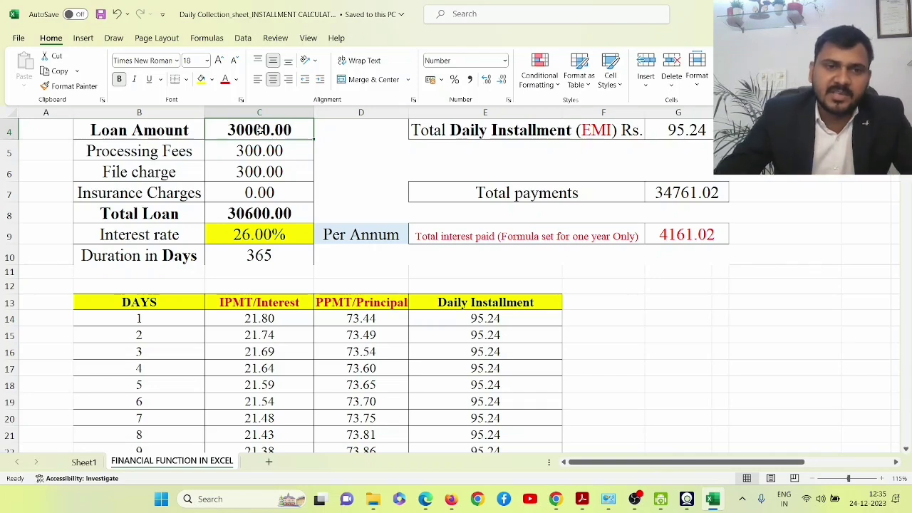
key(Down)
key(Down)
key(Down)
key(Down)
key(Down)
key(Down)
key(Down)
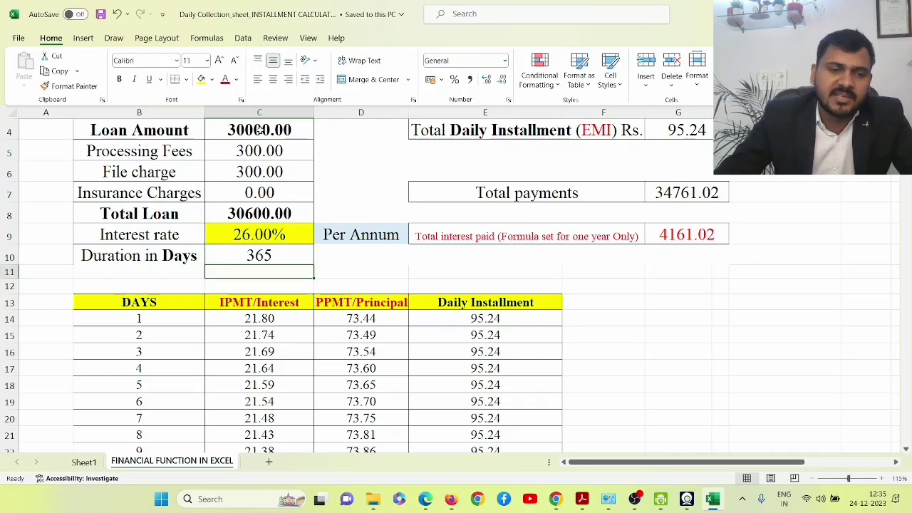
key(Down)
key(Down)
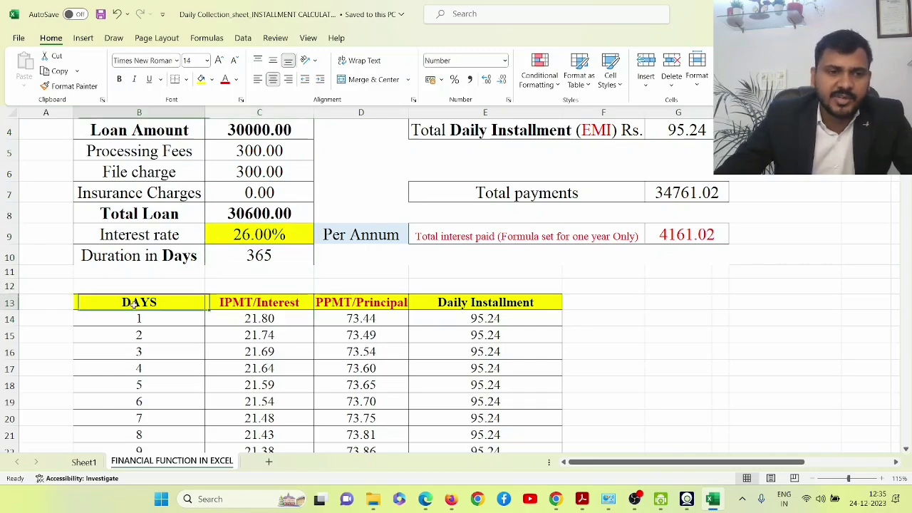
key(Left)
scroll(149, 319, up, 1)
scroll(157, 335, down, 4)
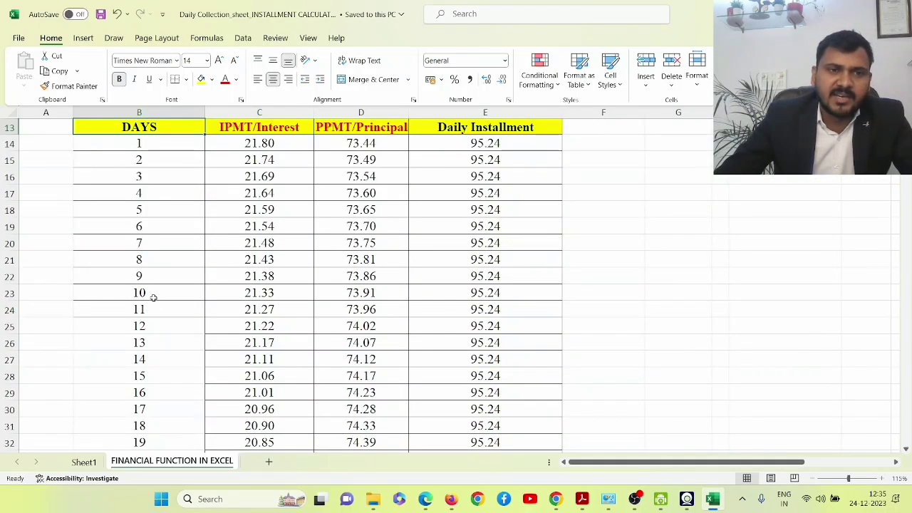
scroll(157, 296, up, 3)
click(152, 319)
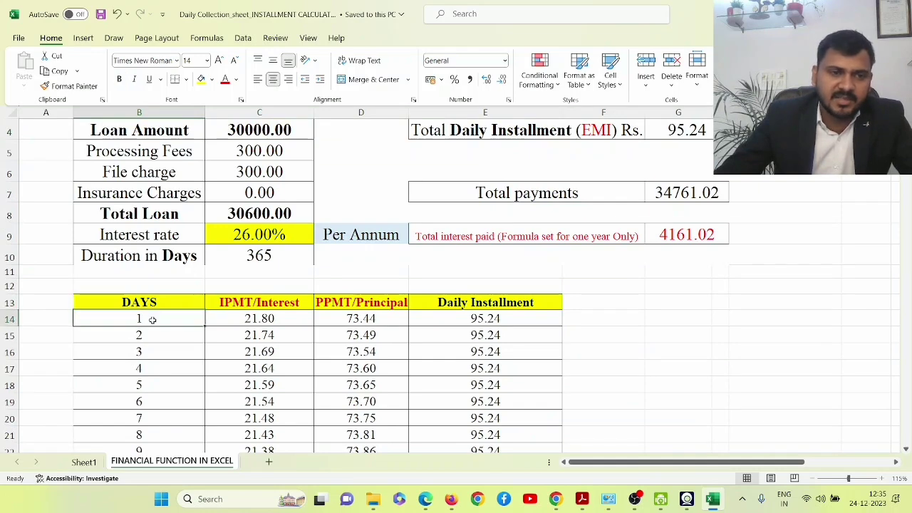
click(135, 335)
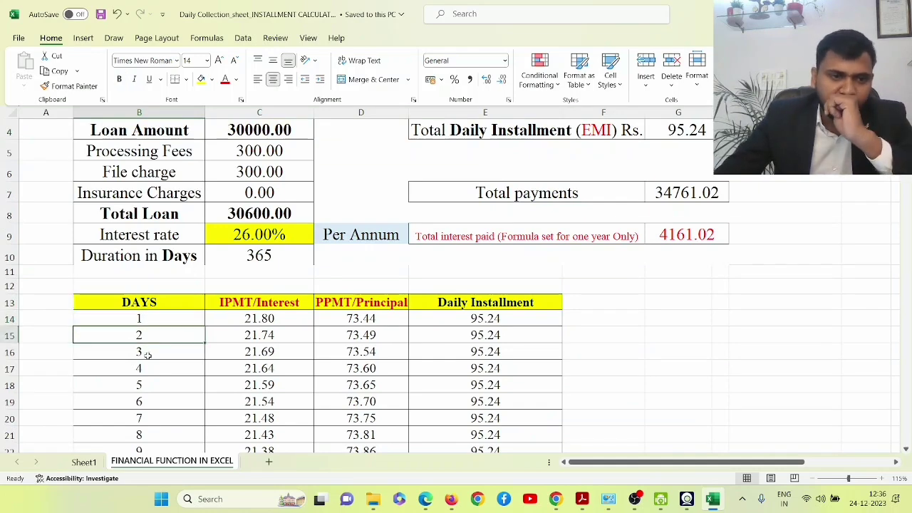
click(142, 352)
click(141, 369)
click(142, 386)
scroll(224, 347, down, 3)
scroll(299, 340, up, 4)
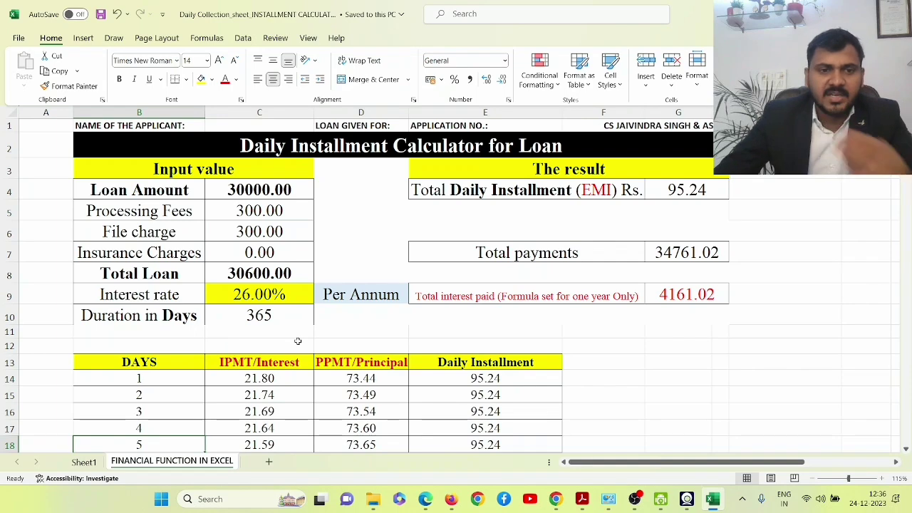
scroll(304, 232, down, 3)
scroll(283, 203, up, 2)
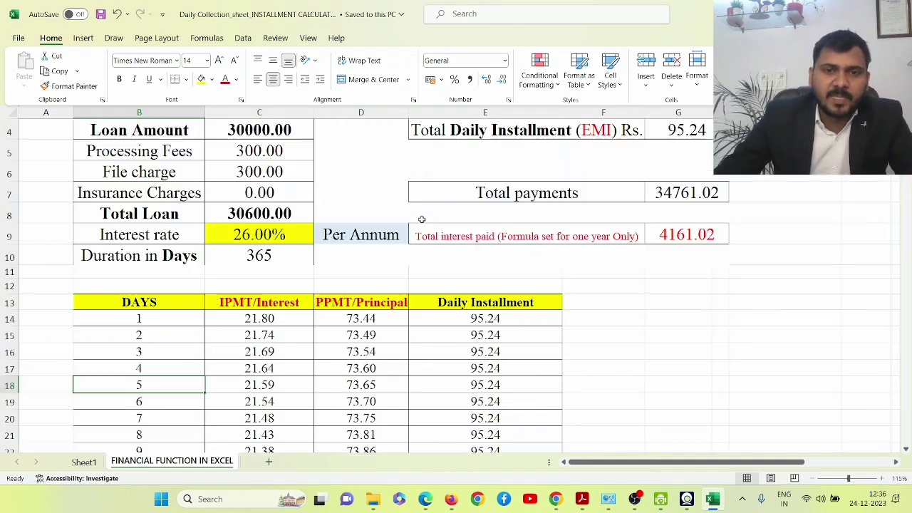
scroll(647, 247, up, 1)
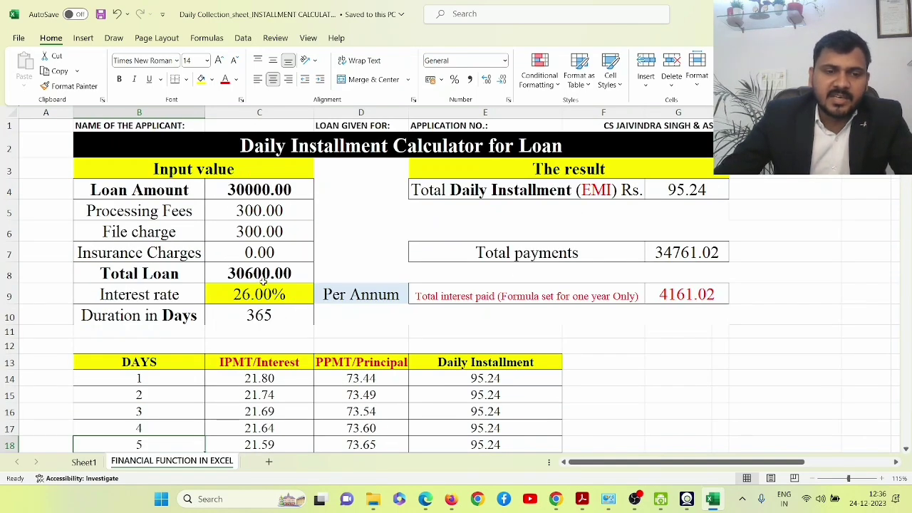
scroll(325, 330, down, 1)
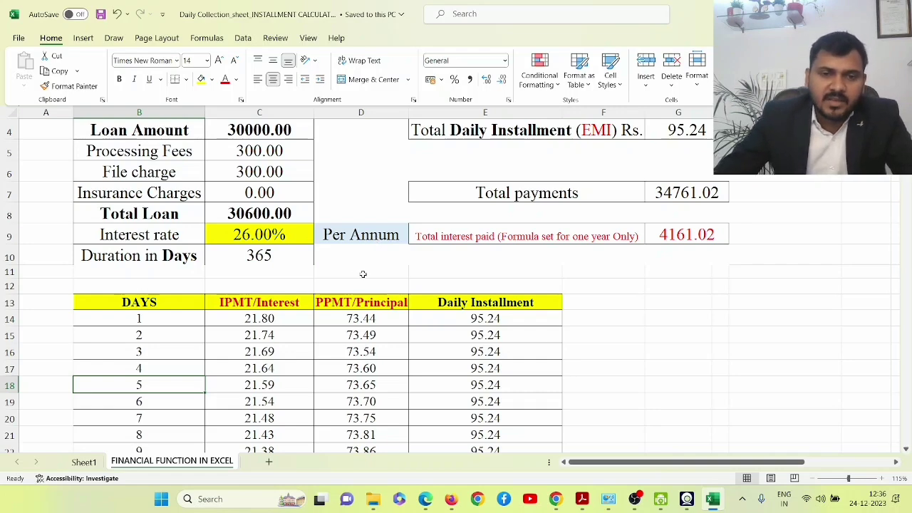
scroll(362, 273, down, 2)
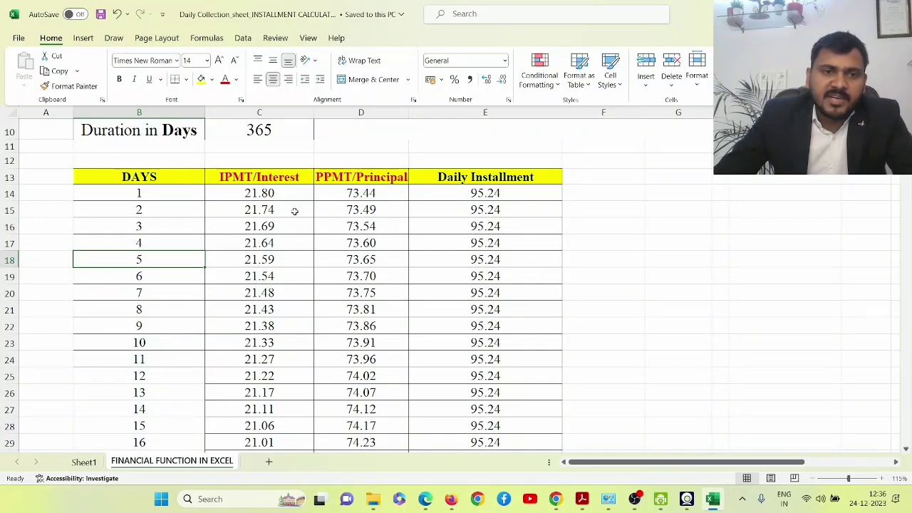
scroll(292, 216, up, 2)
scroll(321, 213, down, 1)
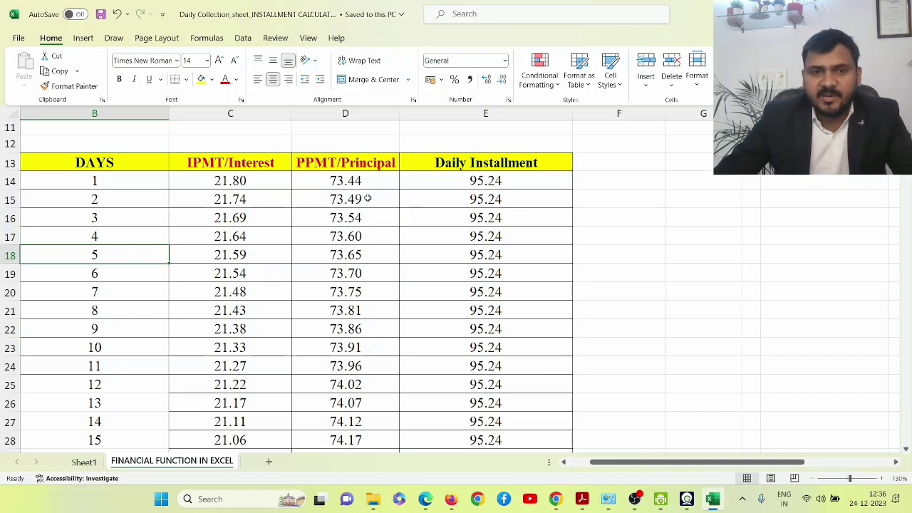
click(511, 181)
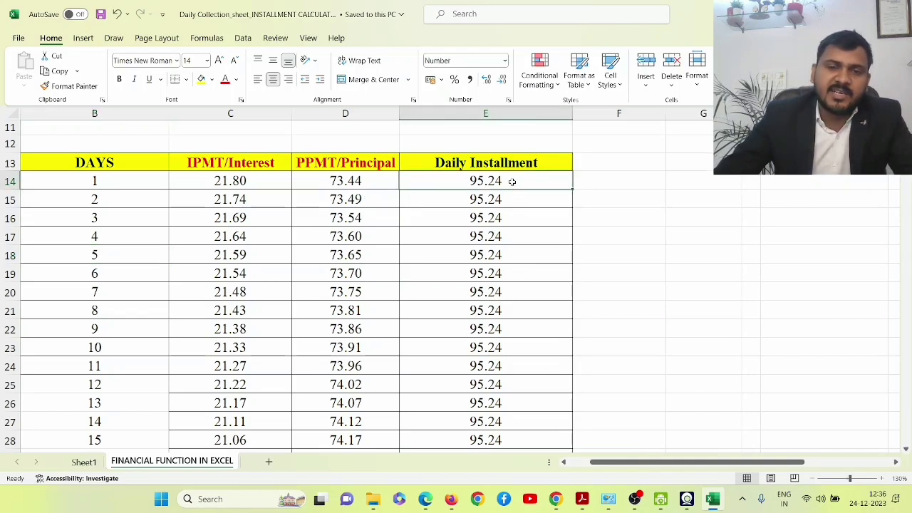
click(238, 183)
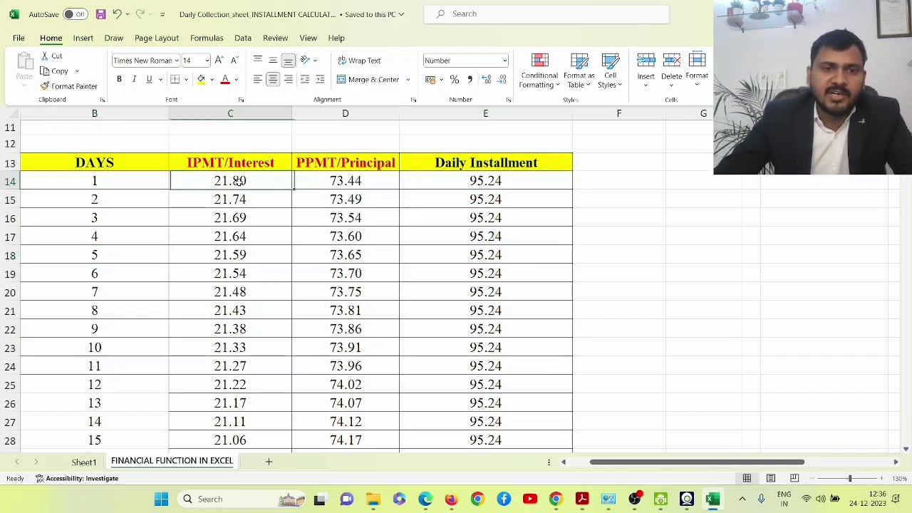
click(335, 182)
click(513, 179)
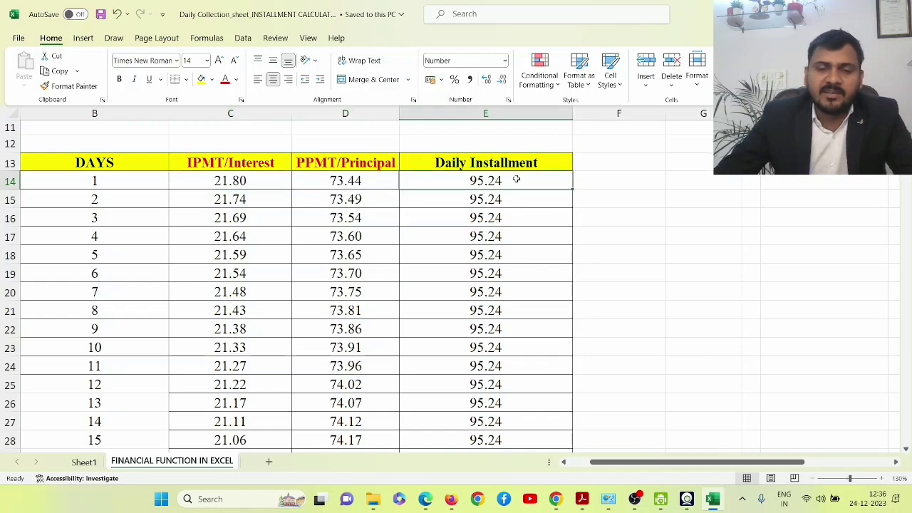
scroll(521, 196, up, 4)
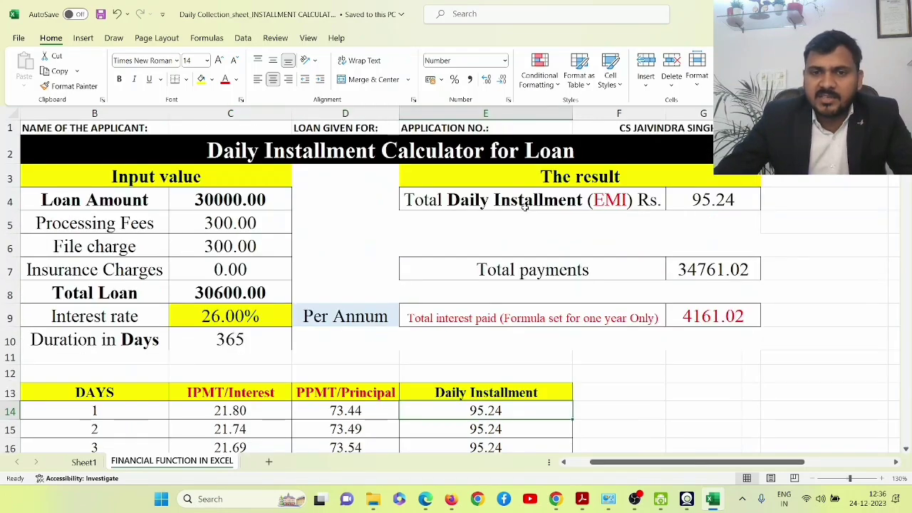
scroll(537, 232, down, 2)
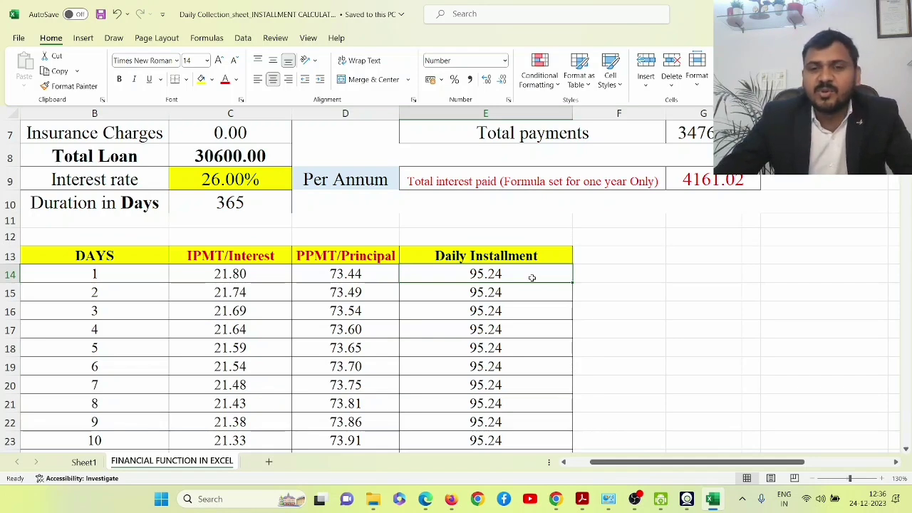
click(724, 307)
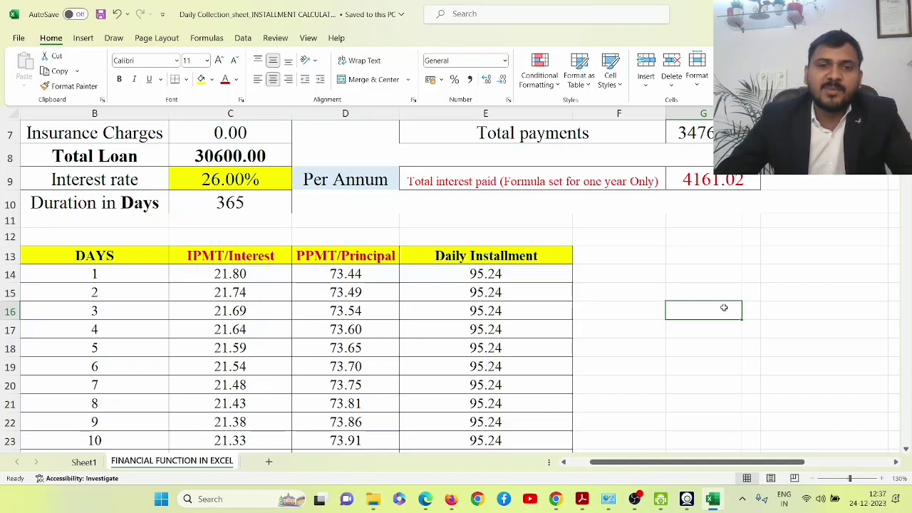
Step: Inspect the =SUM(C14:D14) installment formula in E14, then scroll down to row 753
double_click(526, 271)
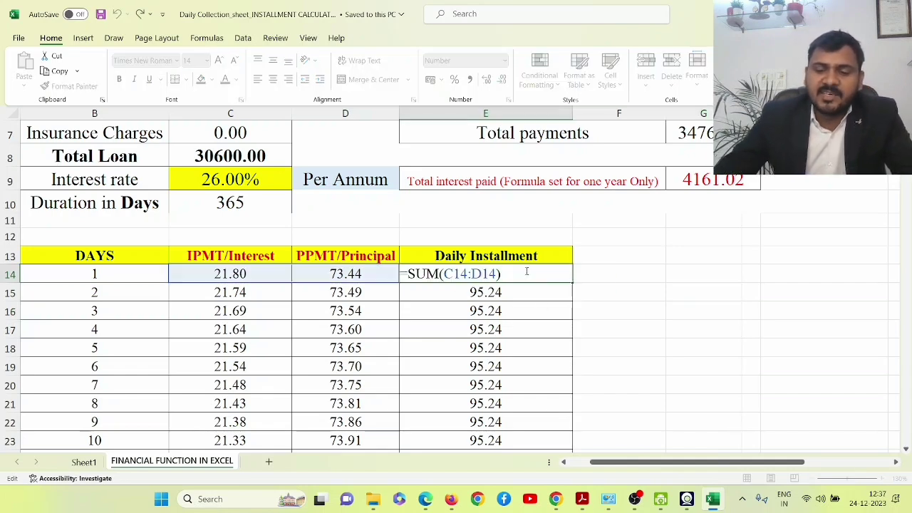
key(Return)
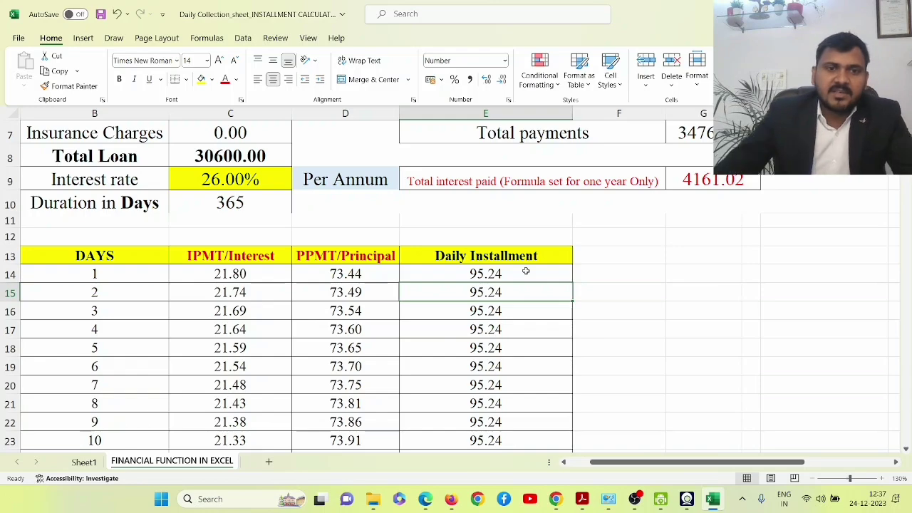
scroll(593, 336, up, 2)
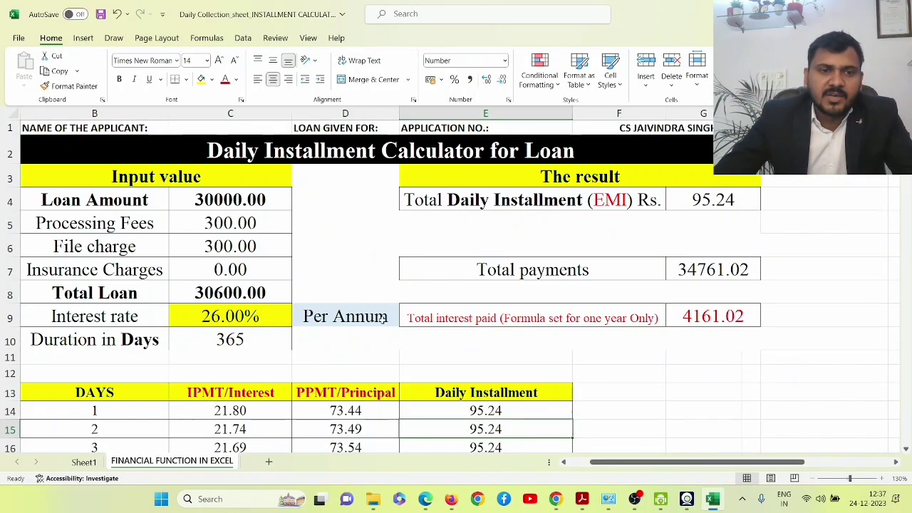
scroll(498, 320, down, 17)
scroll(857, 267, down, 12)
scroll(857, 266, down, 7)
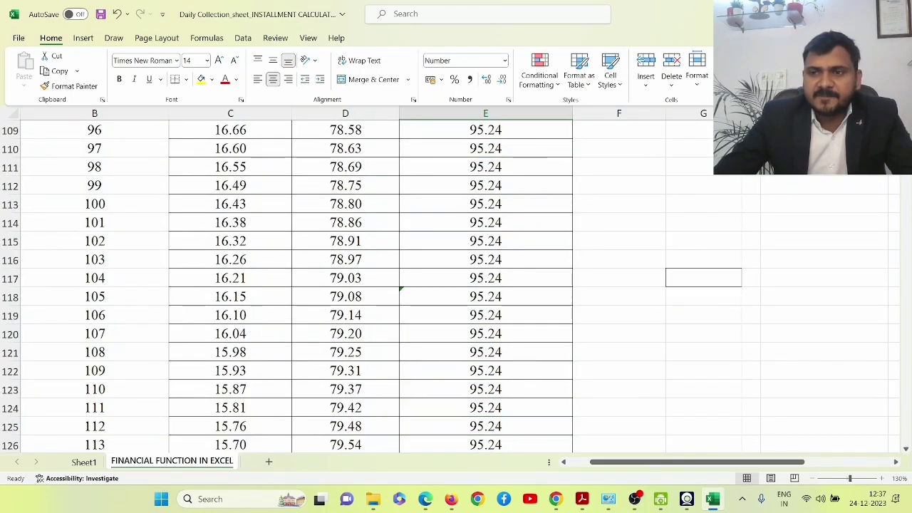
scroll(909, 203, down, 8)
drag(909, 203, 908, 399)
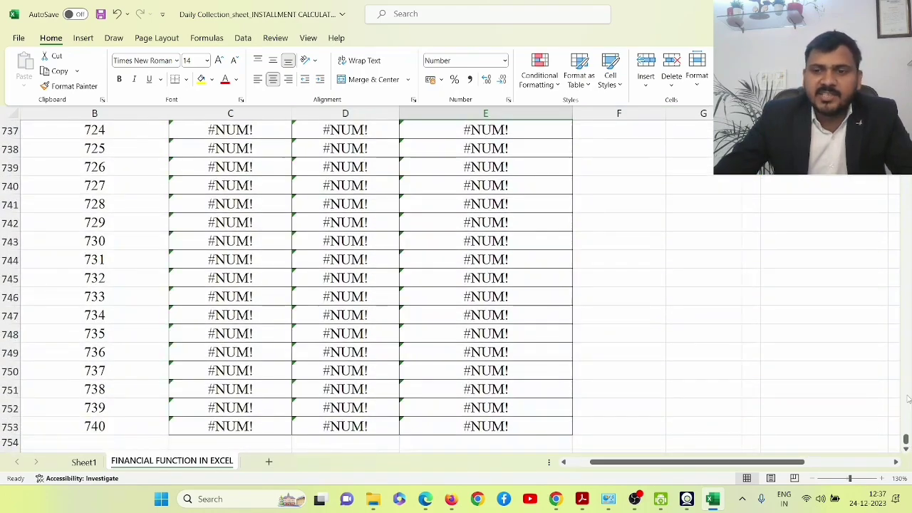
Step: Copy the day 740 schedule row and save the workbook
scroll(898, 415, down, 2)
drag(81, 315, 506, 323)
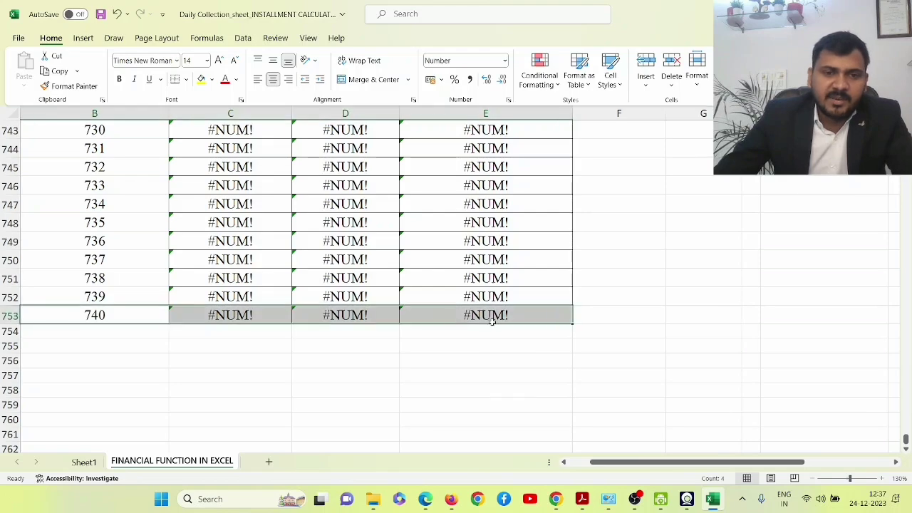
key(ctrl+c)
scroll(77, 359, down, 1)
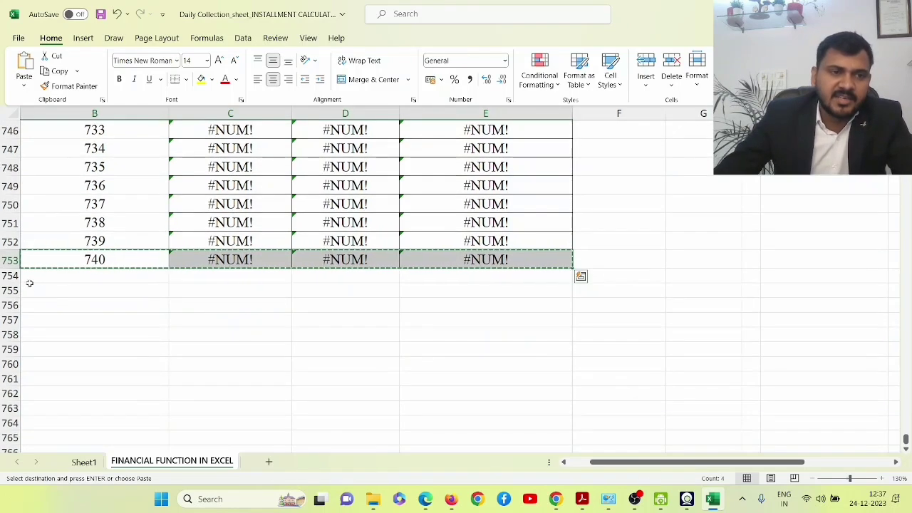
click(31, 276)
key(ctrl+s)
click(253, 309)
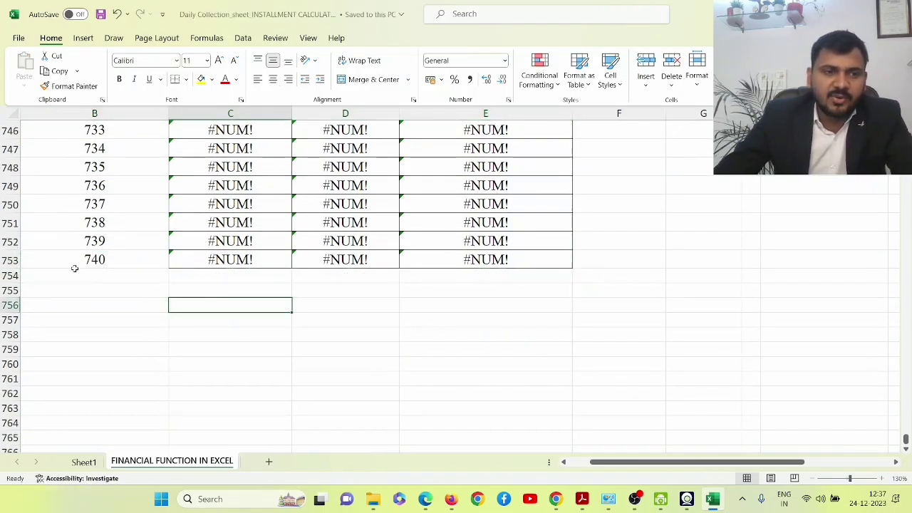
Step: Paste the day 740 row into the 14 rows below, filling days 741 to 754
drag(73, 260, 502, 261)
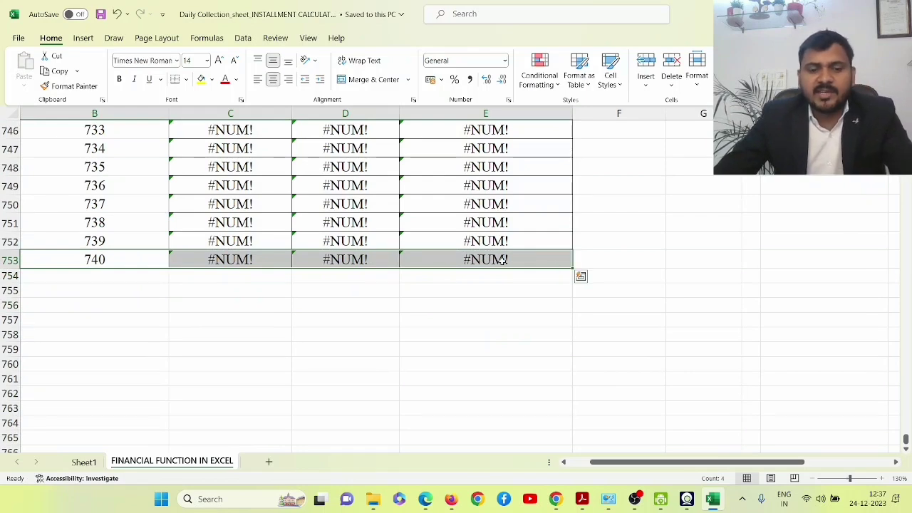
key(ctrl+c)
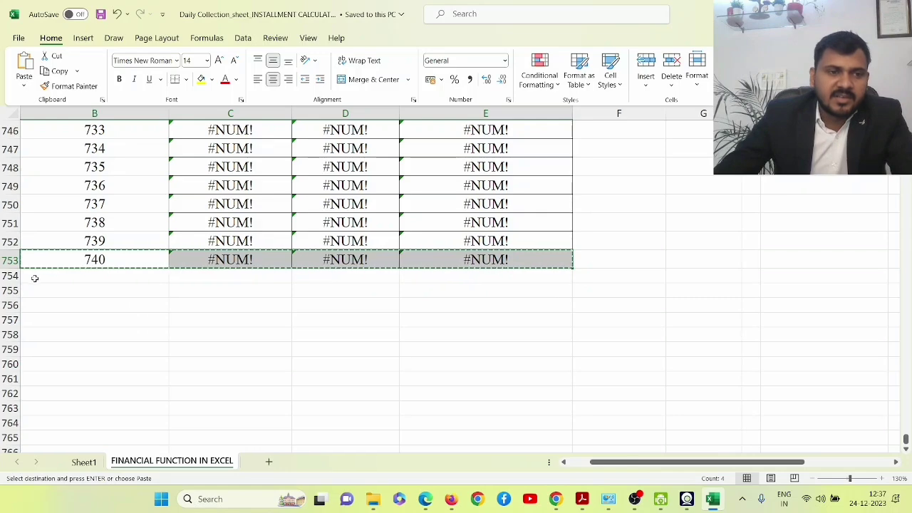
drag(34, 278, 70, 391)
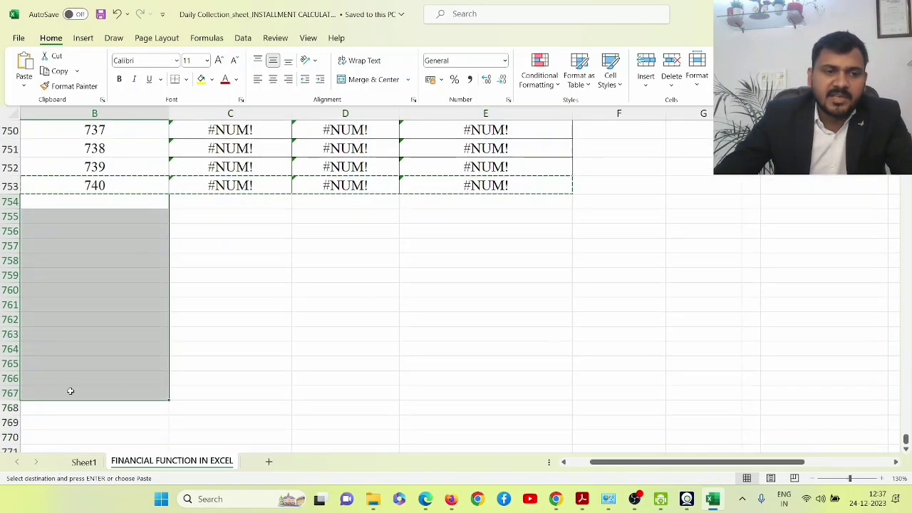
key(ctrl+v)
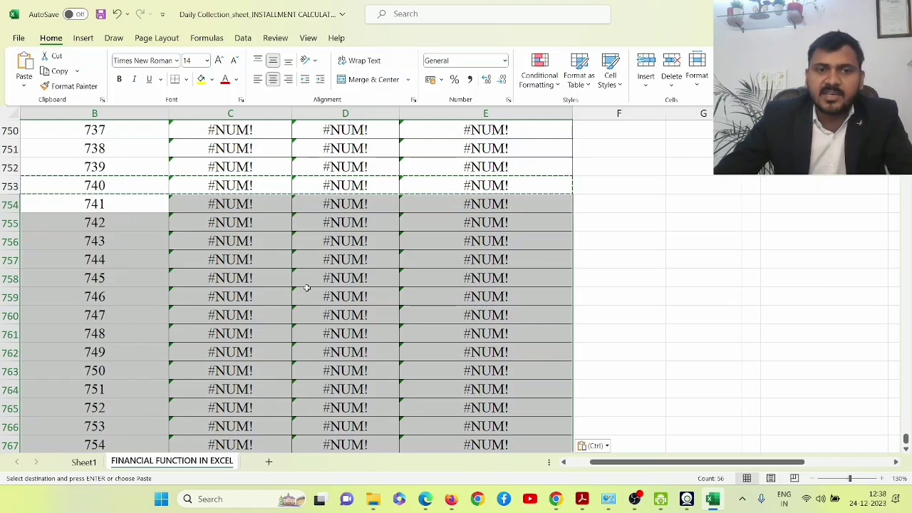
scroll(532, 381, down, 3)
scroll(520, 352, up, 2)
scroll(489, 258, up, 2)
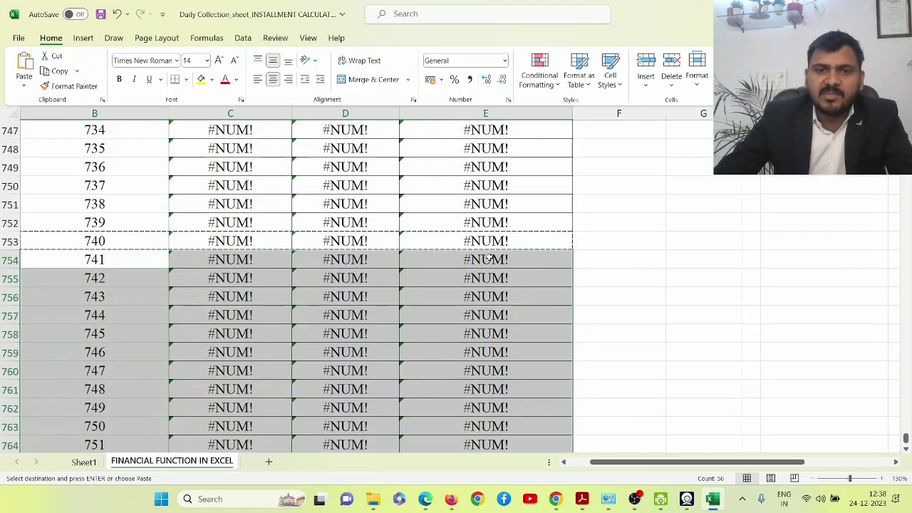
scroll(489, 258, up, 10)
scroll(541, 265, up, 11)
Step: Set Duration in Days to 754 and save the workbook
drag(906, 411, 906, 407)
scroll(259, 267, down, 2)
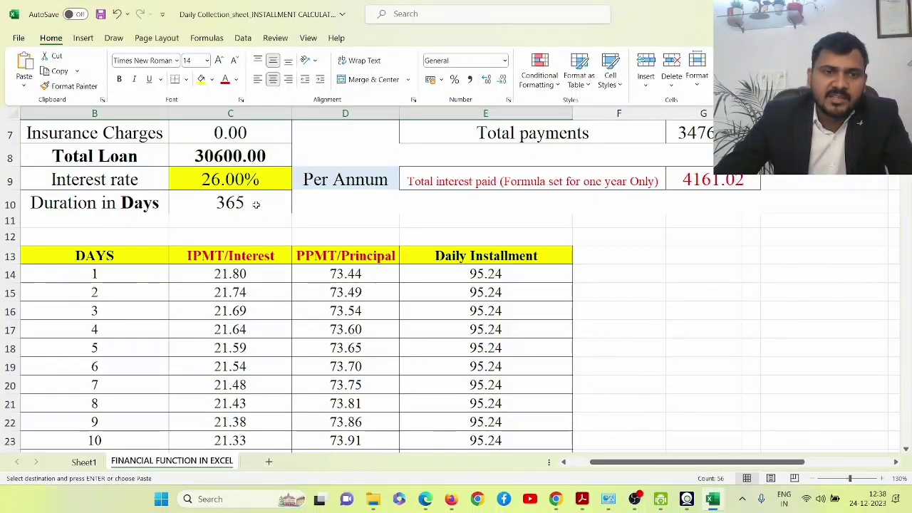
scroll(687, 285, down, 18)
scroll(686, 285, down, 10)
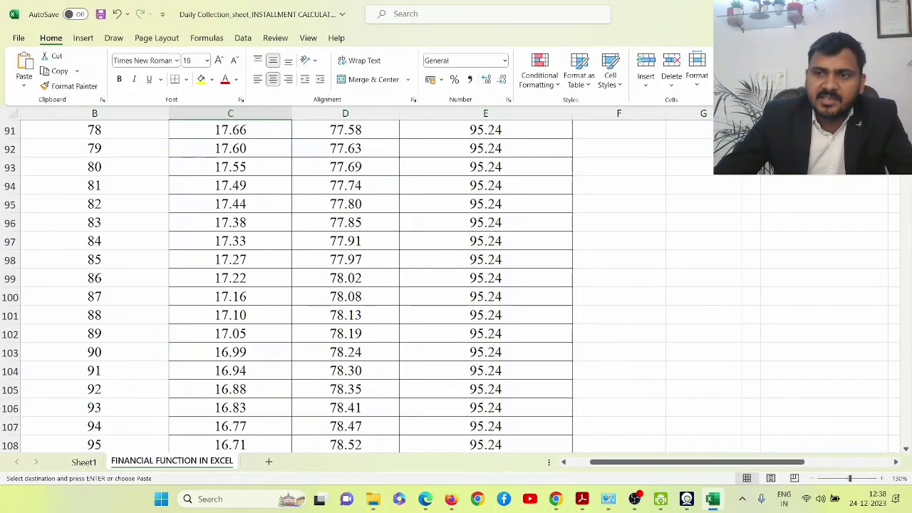
scroll(371, 285, down, 3)
scroll(370, 285, down, 20)
scroll(371, 285, down, 3)
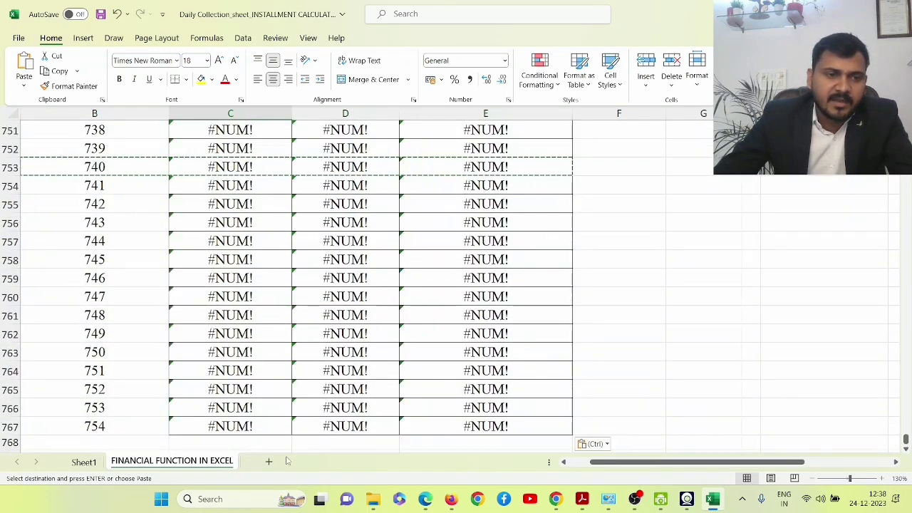
drag(906, 440, 906, 123)
click(250, 341)
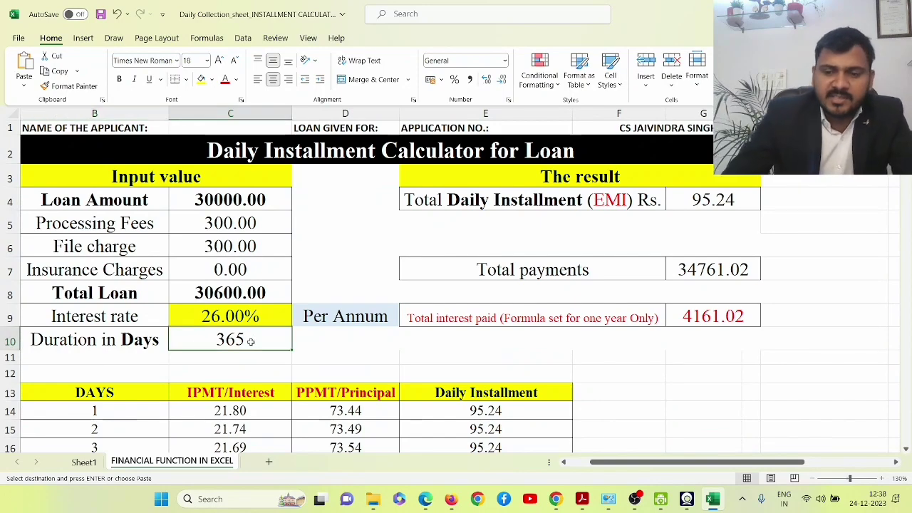
text(754)
key(Return)
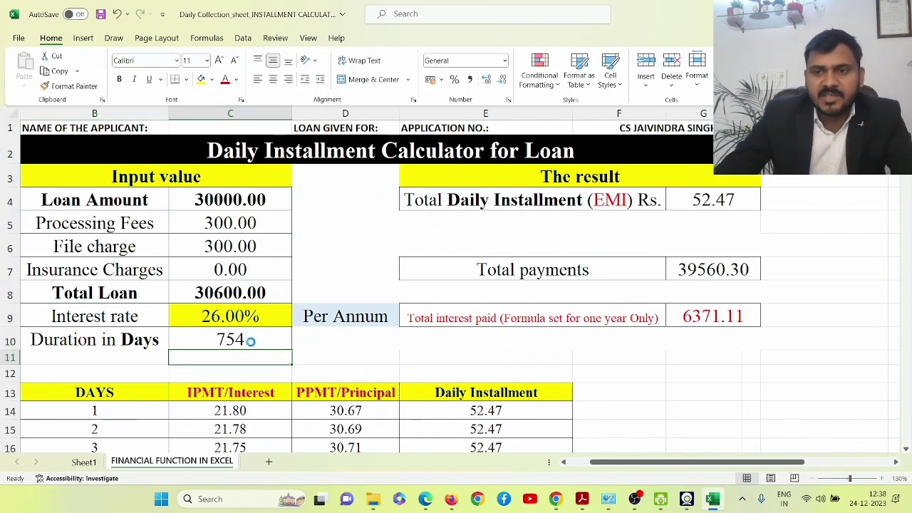
key(ctrl+s)
Step: Check the schedule's end, then enter 90 as the duration and save again
drag(906, 125, 906, 439)
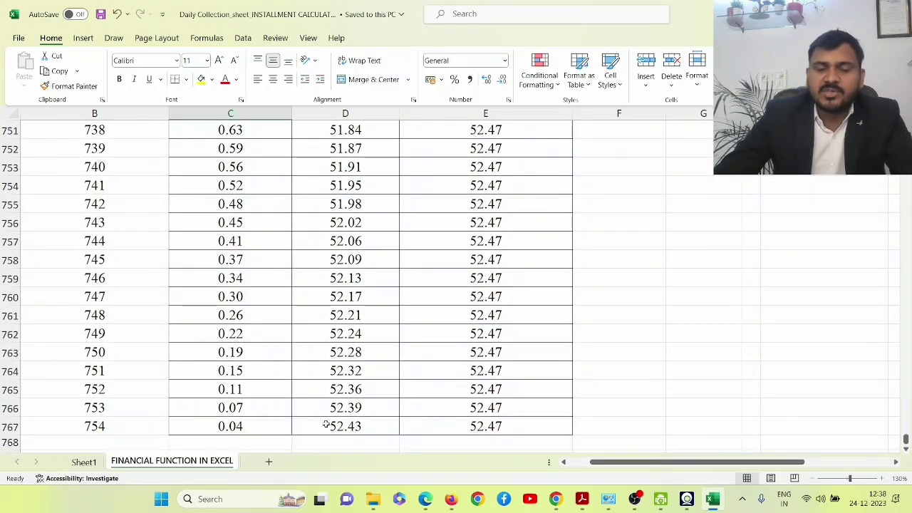
drag(906, 442, 906, 125)
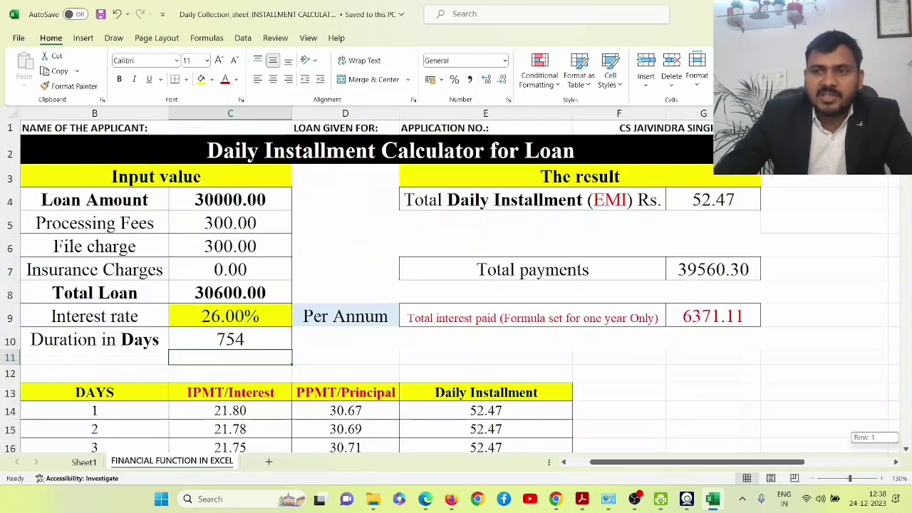
click(252, 340)
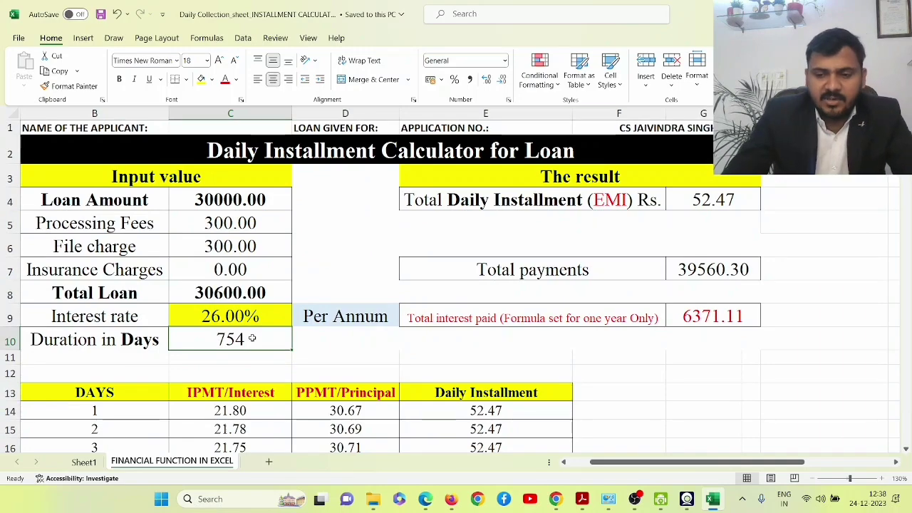
text(90)
key(Return)
key(ctrl+s)
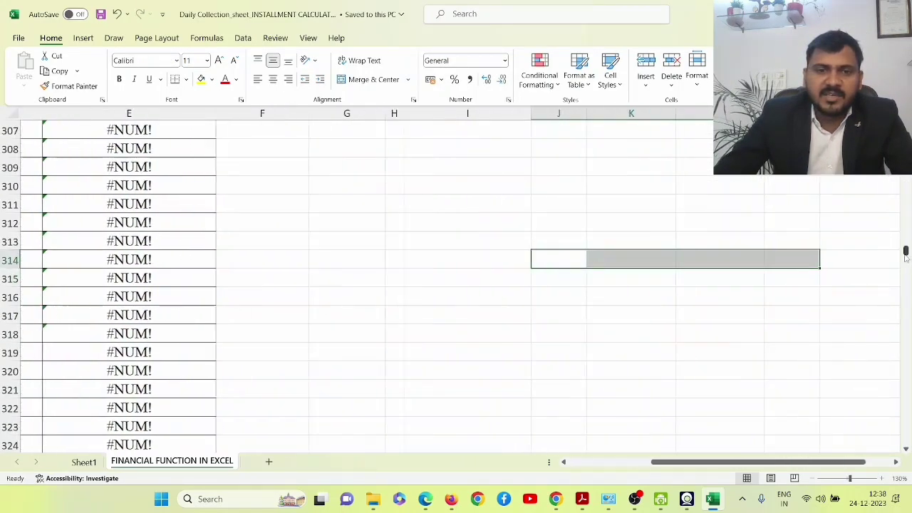
Step: Autofit column B to its contents and delete the empty column A
drag(688, 461, 617, 471)
scroll(505, 240, up, 5)
scroll(495, 226, up, 20)
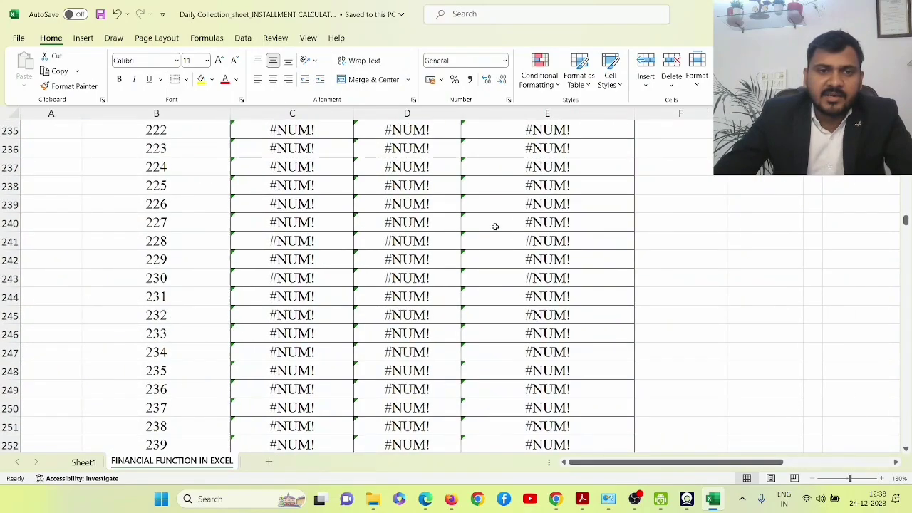
scroll(494, 227, up, 12)
scroll(495, 226, up, 20)
scroll(494, 227, up, 10)
scroll(460, 244, down, 1)
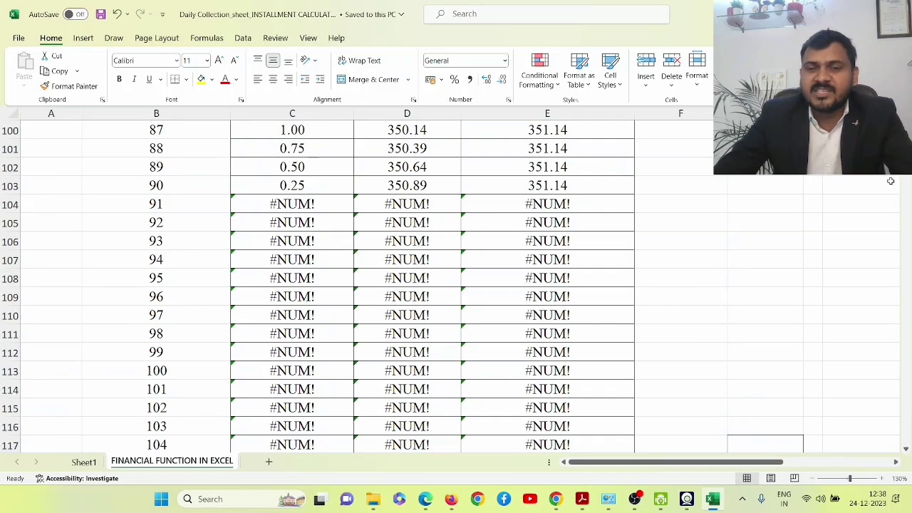
scroll(651, 231, up, 3)
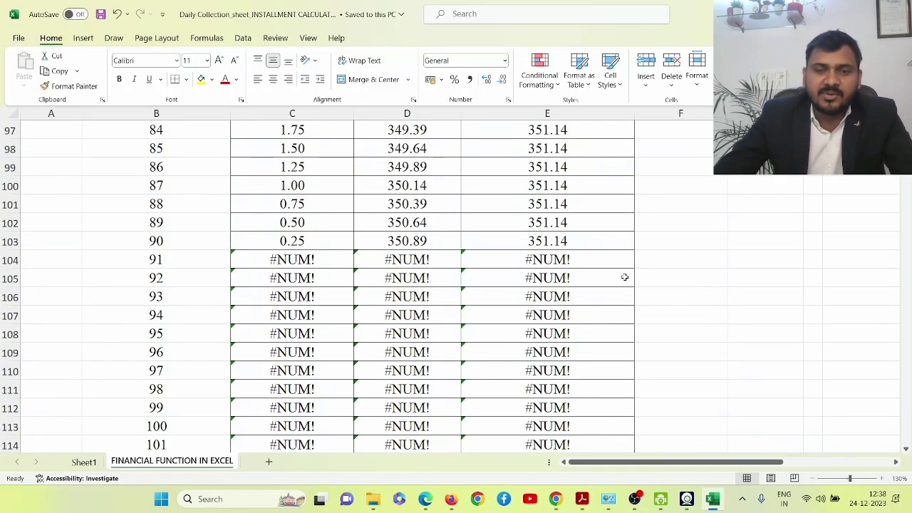
scroll(311, 173, up, 5)
scroll(311, 174, up, 13)
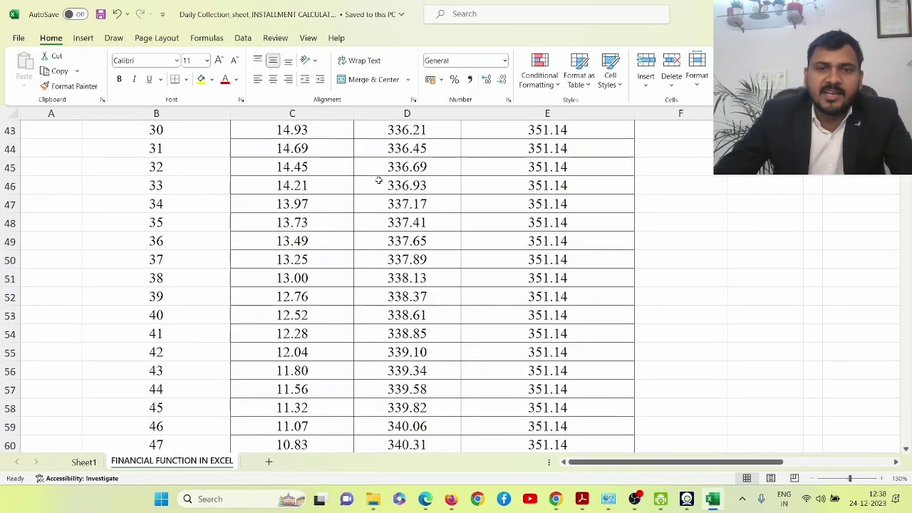
scroll(378, 179, up, 11)
scroll(379, 179, up, 4)
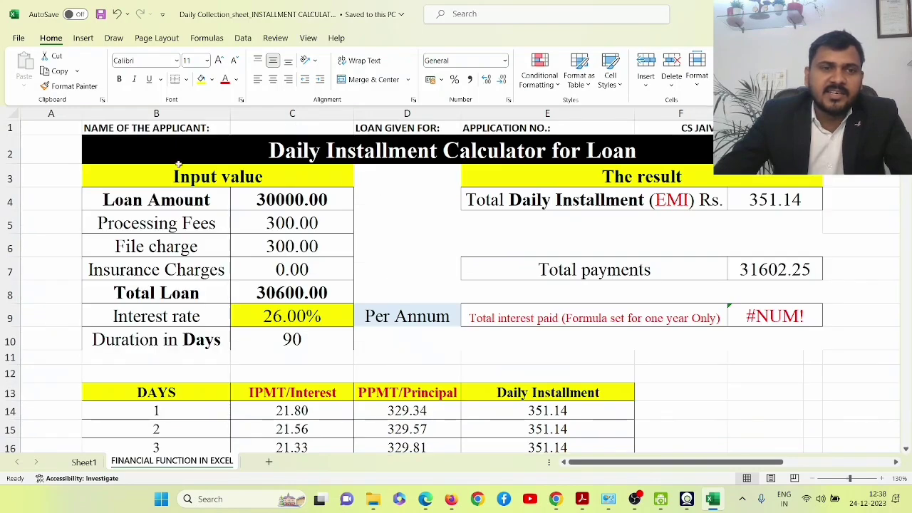
double_click(230, 114)
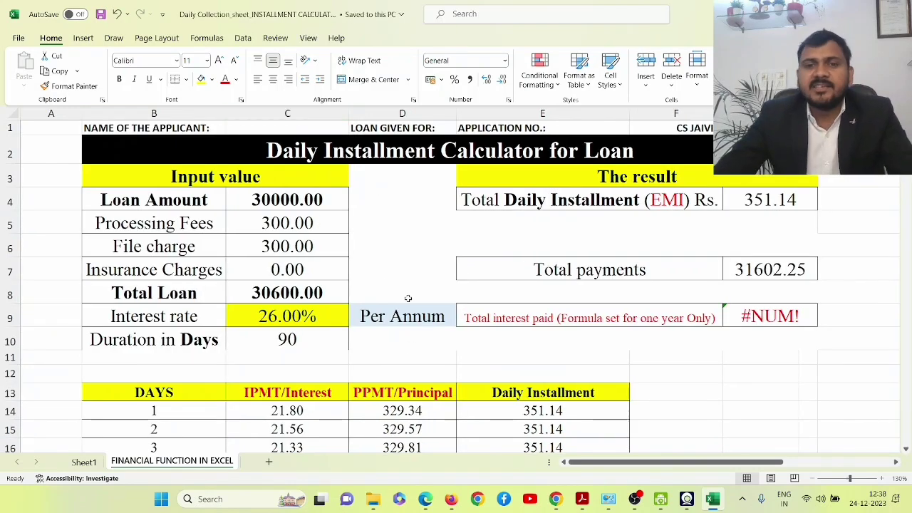
click(54, 115)
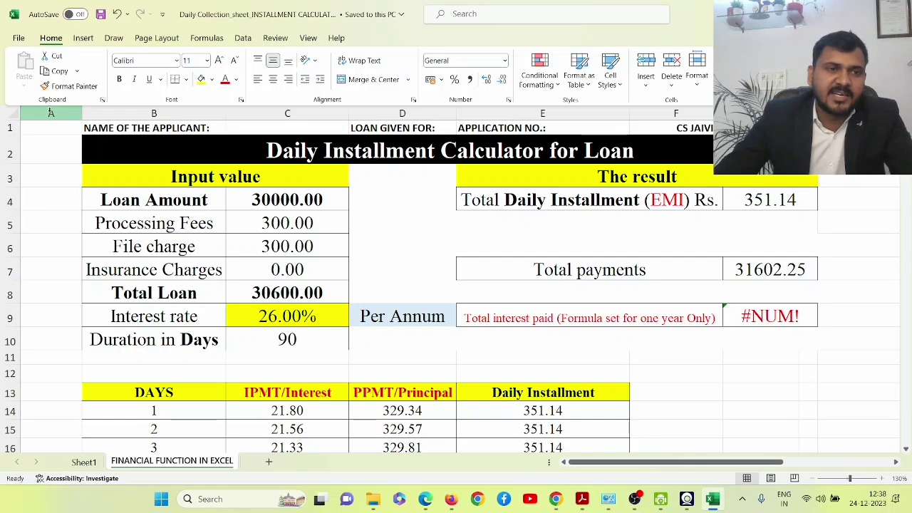
key(ctrl+minus)
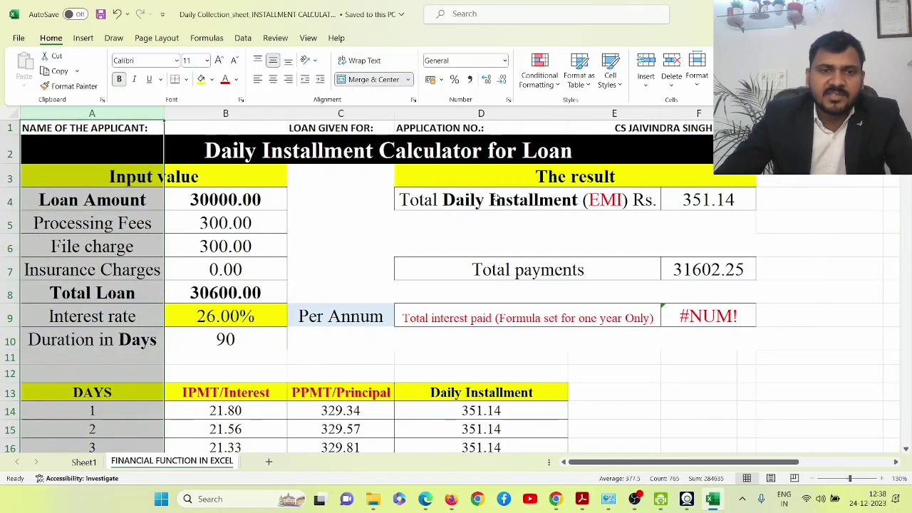
scroll(428, 221, down, 1)
click(301, 219)
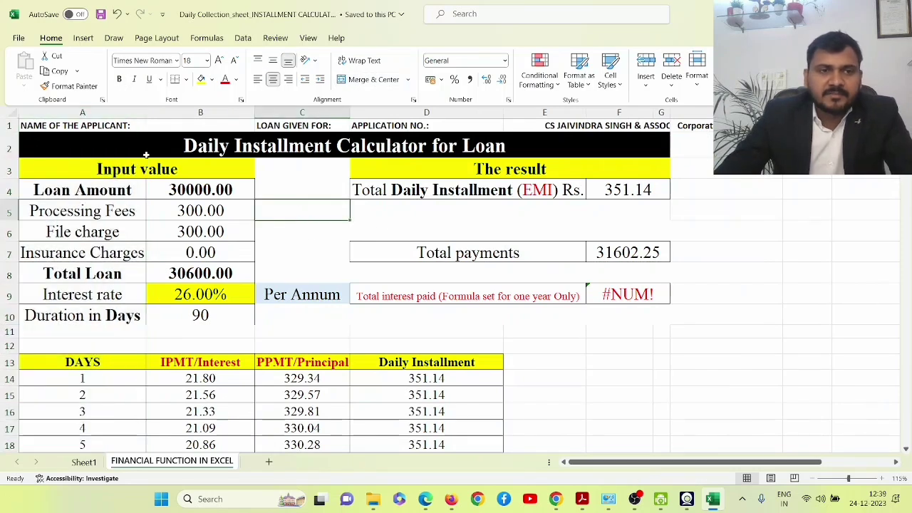
click(3, 125)
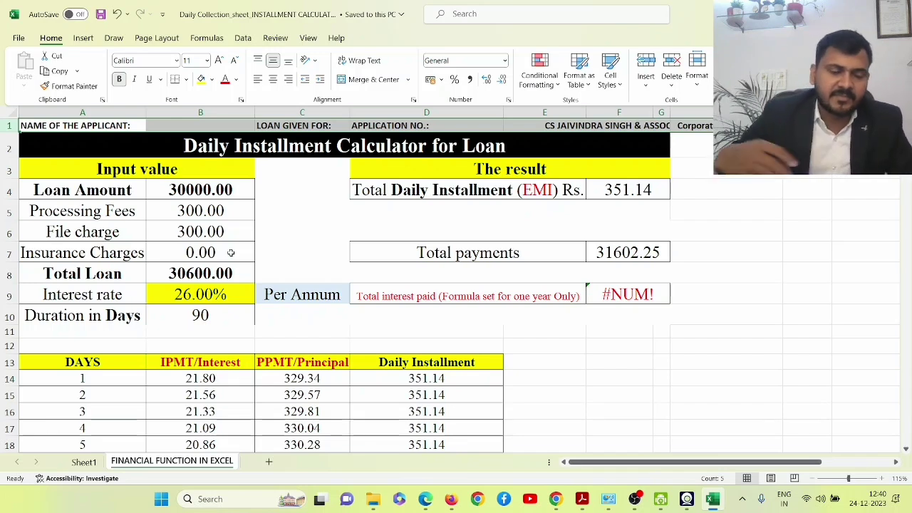
click(9, 273)
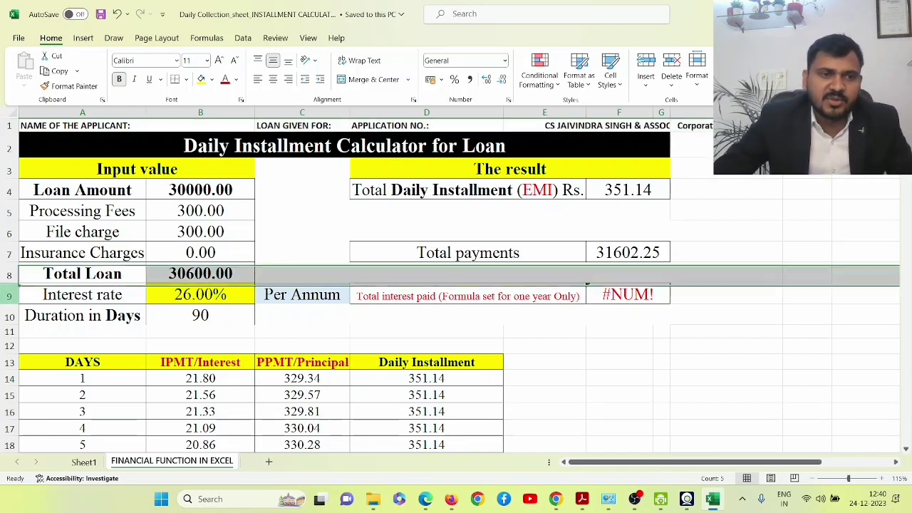
click(10, 253)
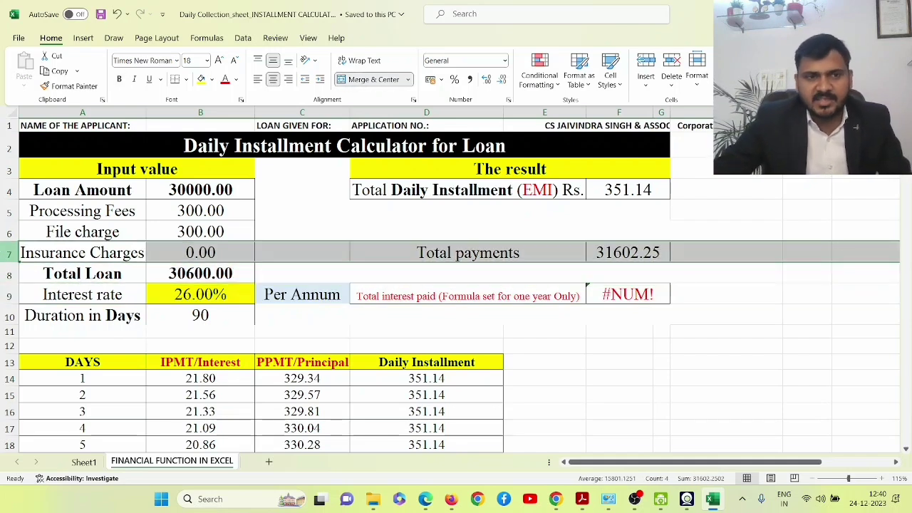
click(51, 114)
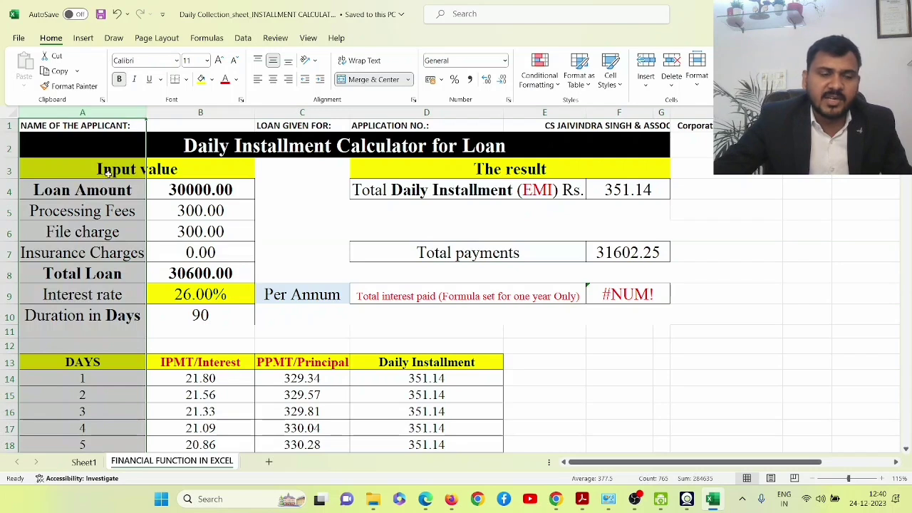
click(98, 319)
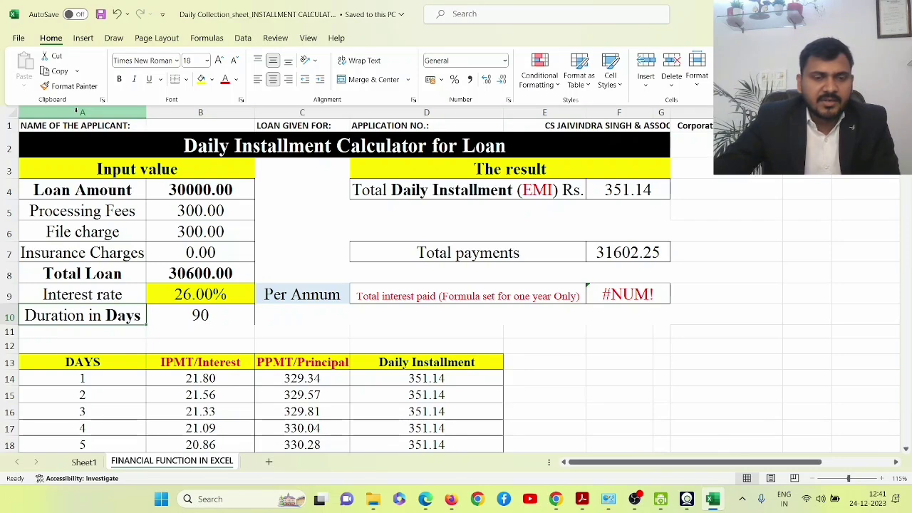
scroll(365, 364, down, 5)
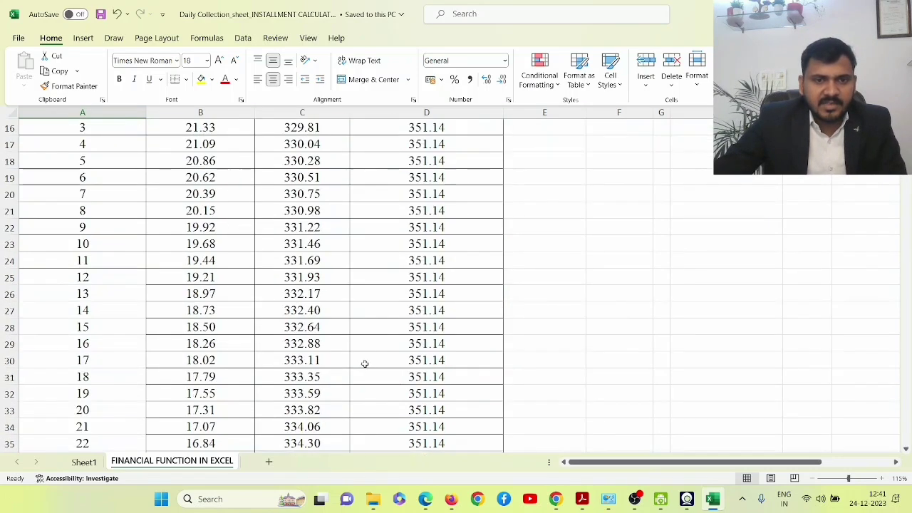
scroll(367, 353, up, 5)
scroll(368, 350, down, 2)
scroll(368, 351, down, 1)
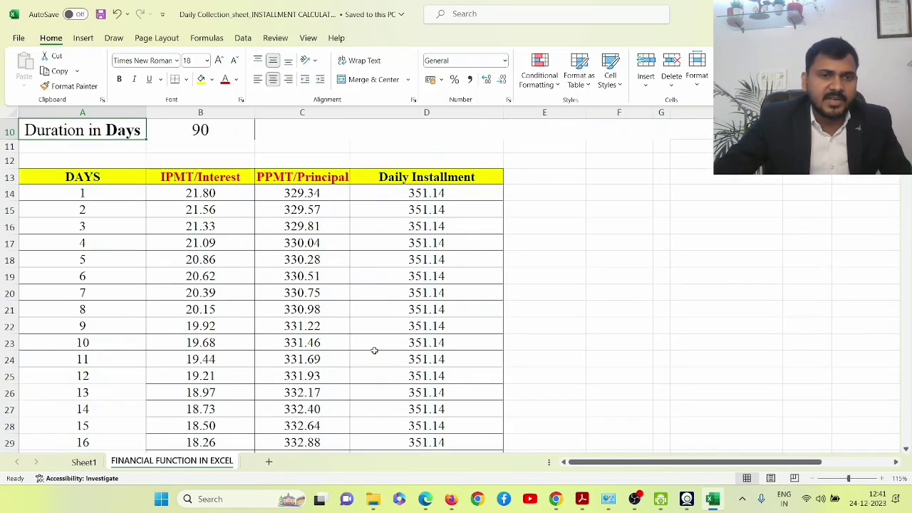